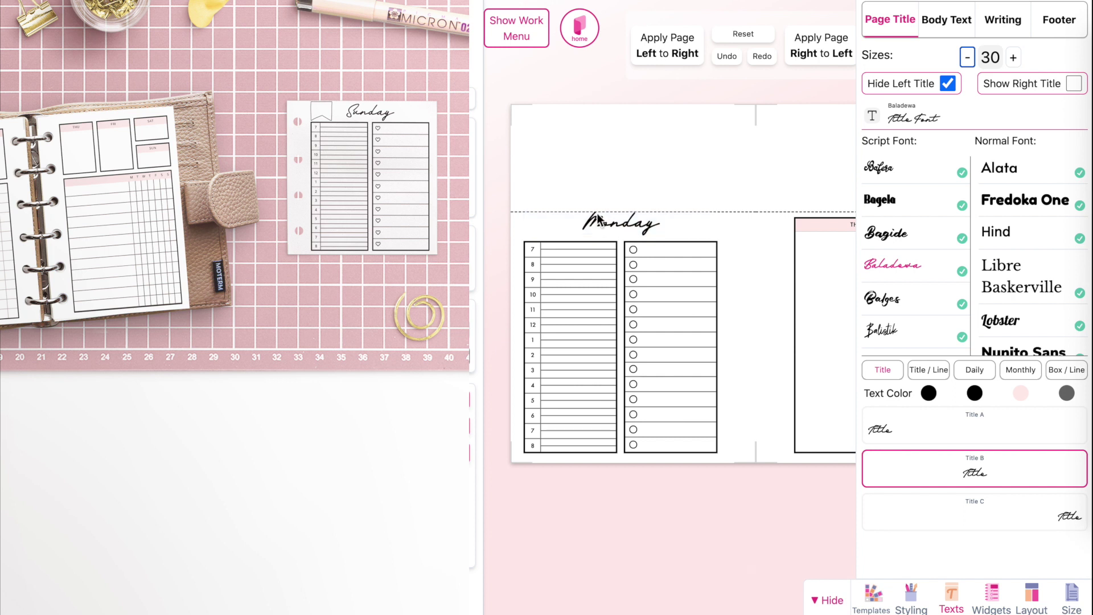
Raise the Monday page's Padding Top in Adjust layout from 1.39 to 1.46 inch
click(1032, 598)
click(968, 57)
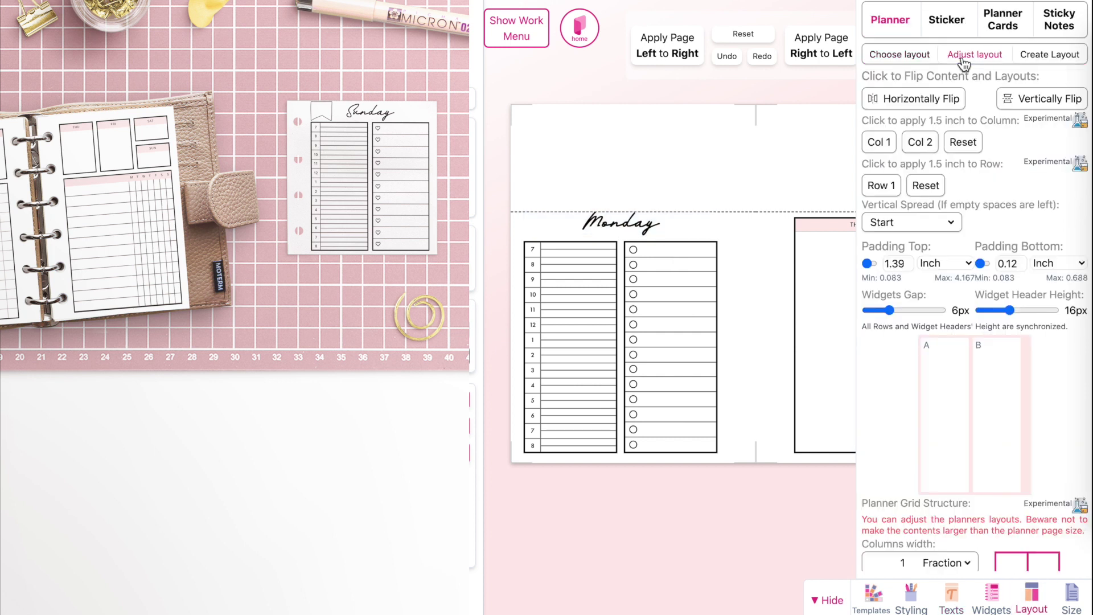
click(895, 263)
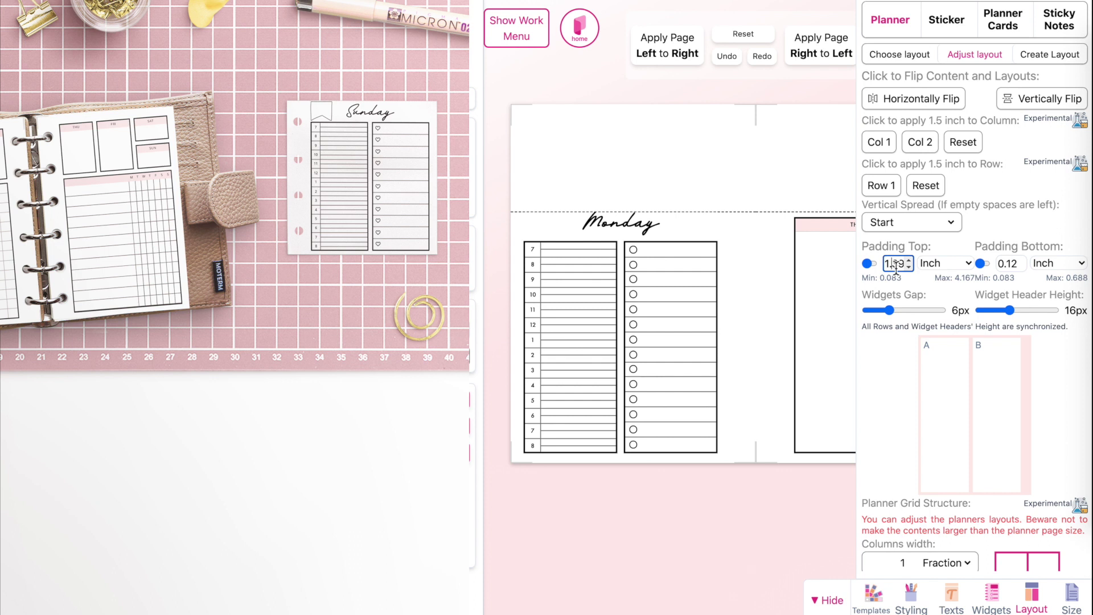
key(Up)
key(Up)
key(Up)
key(Up)
key(Up)
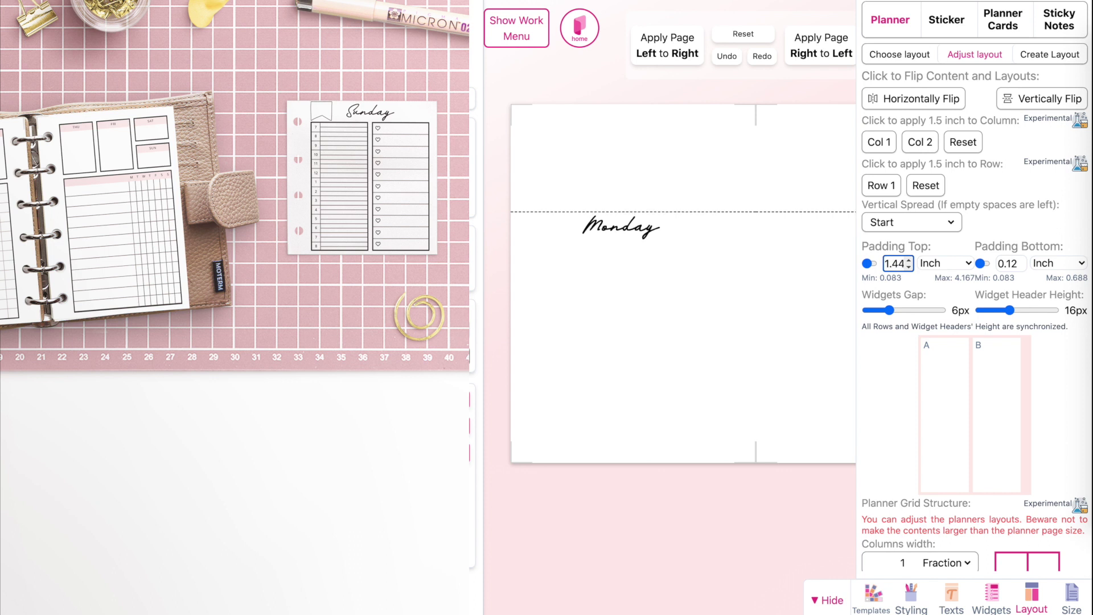
key(Up)
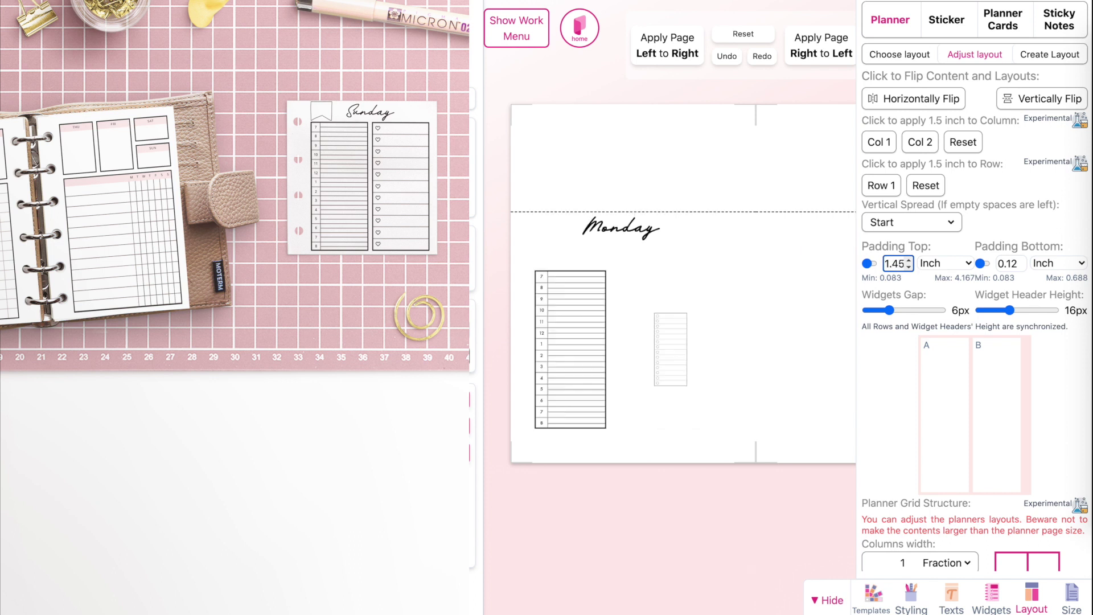
key(Up)
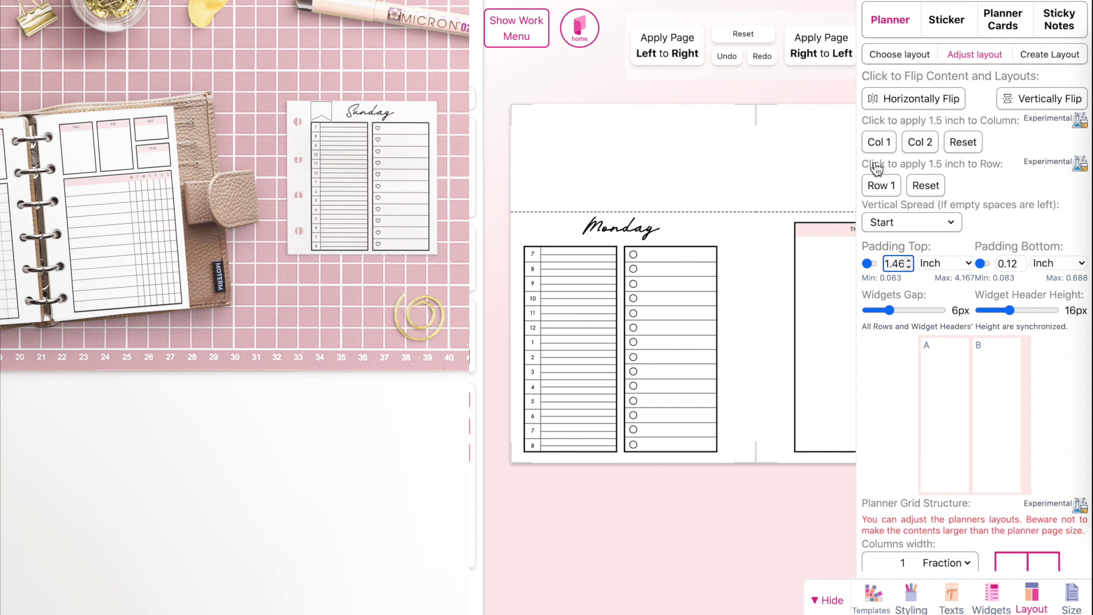
Add the pink Office44 banner from the OFFICE graphics and move it onto the Monday page
click(829, 600)
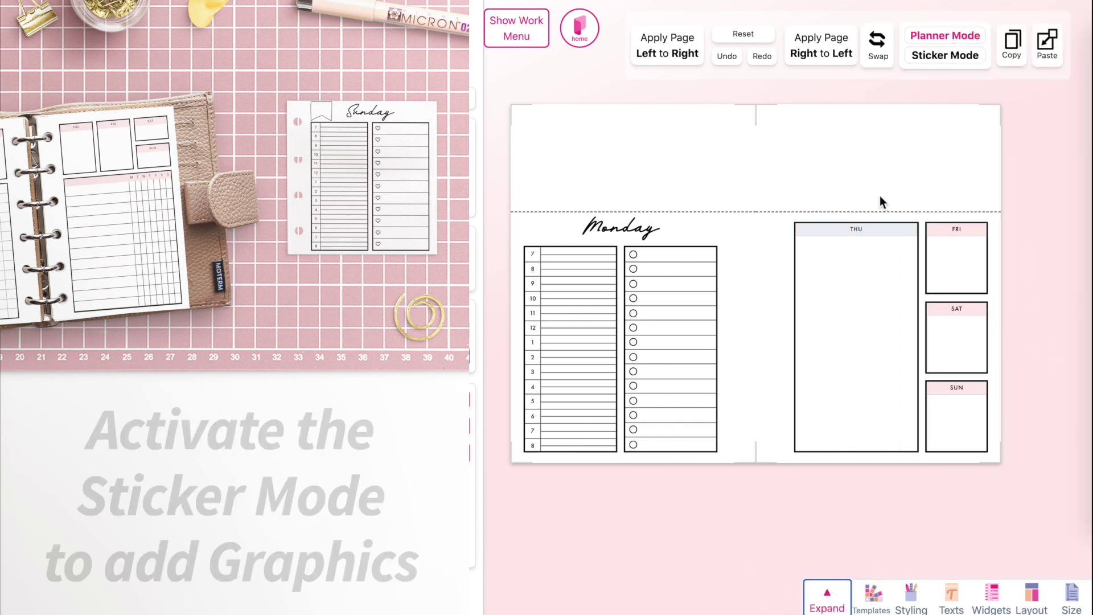
click(953, 57)
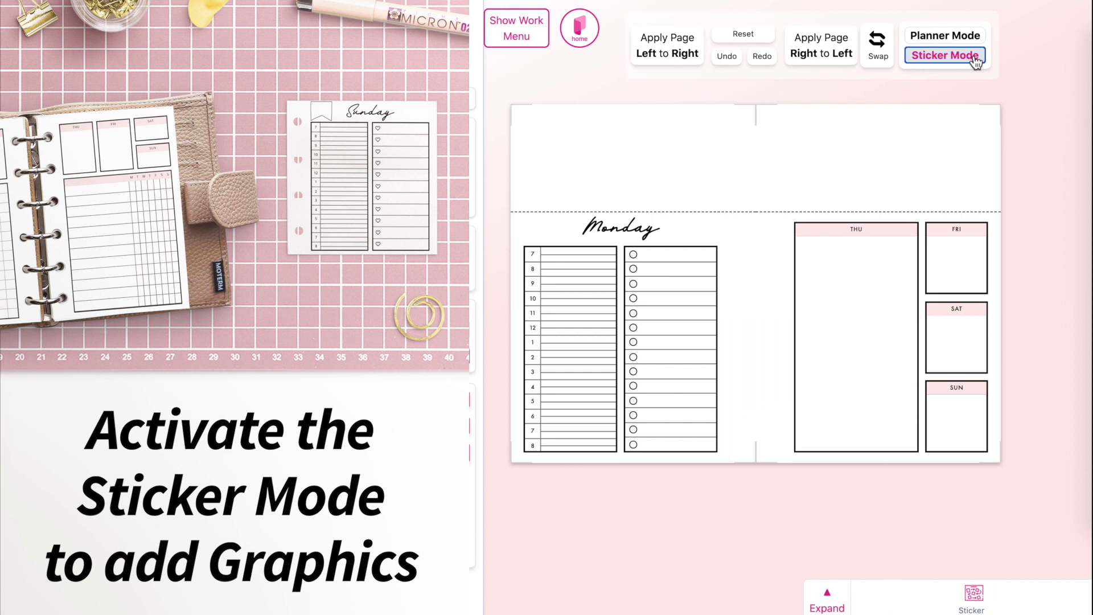
click(974, 605)
scroll(892, 507, down, 5)
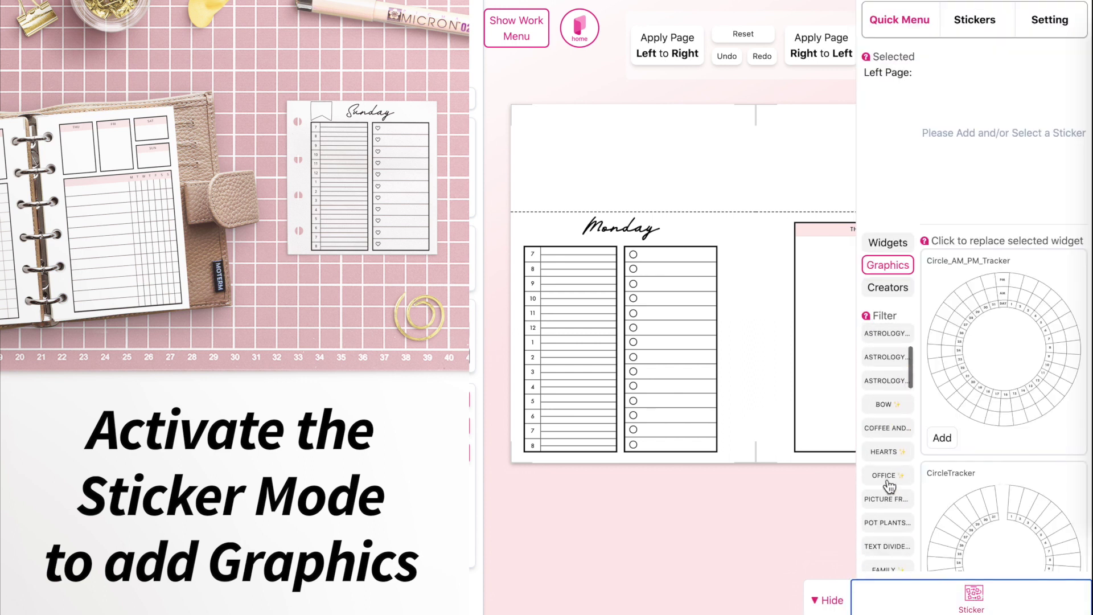
click(888, 479)
scroll(983, 481, down, 10)
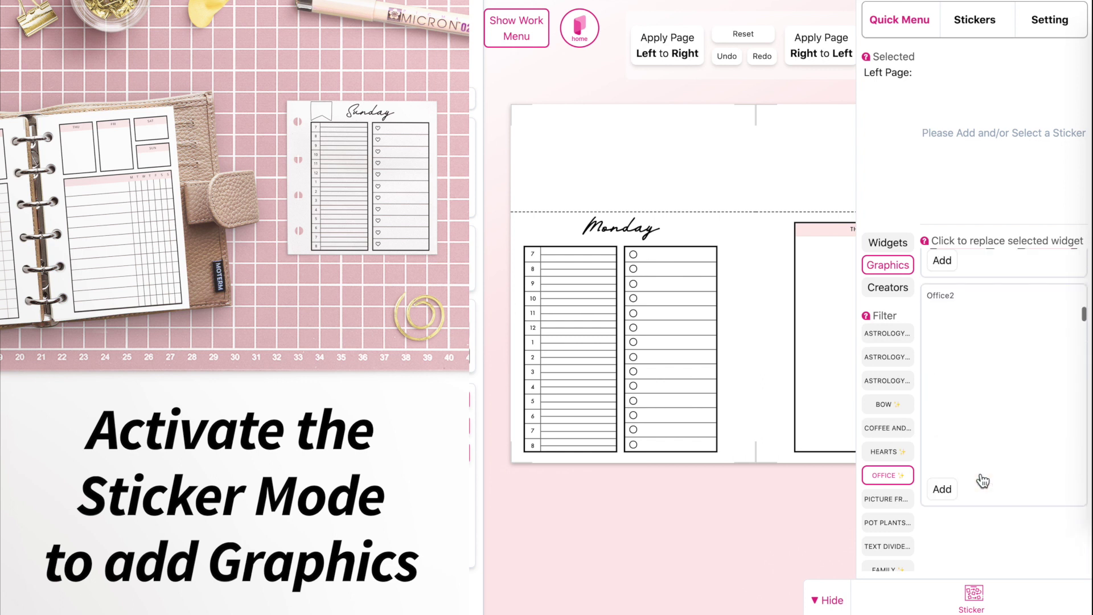
scroll(983, 481, down, 10)
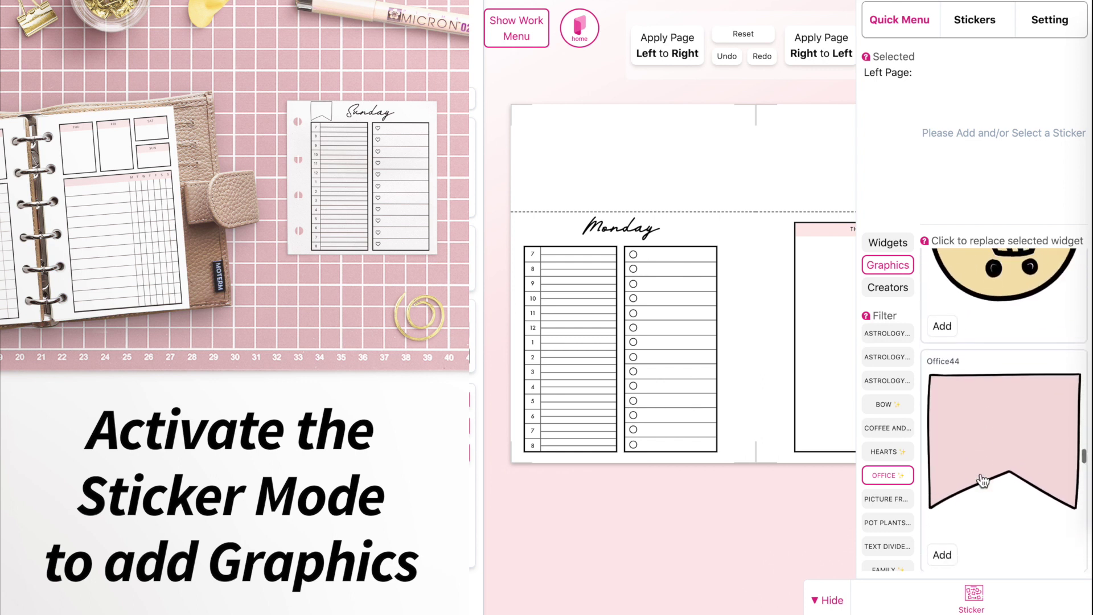
click(1013, 444)
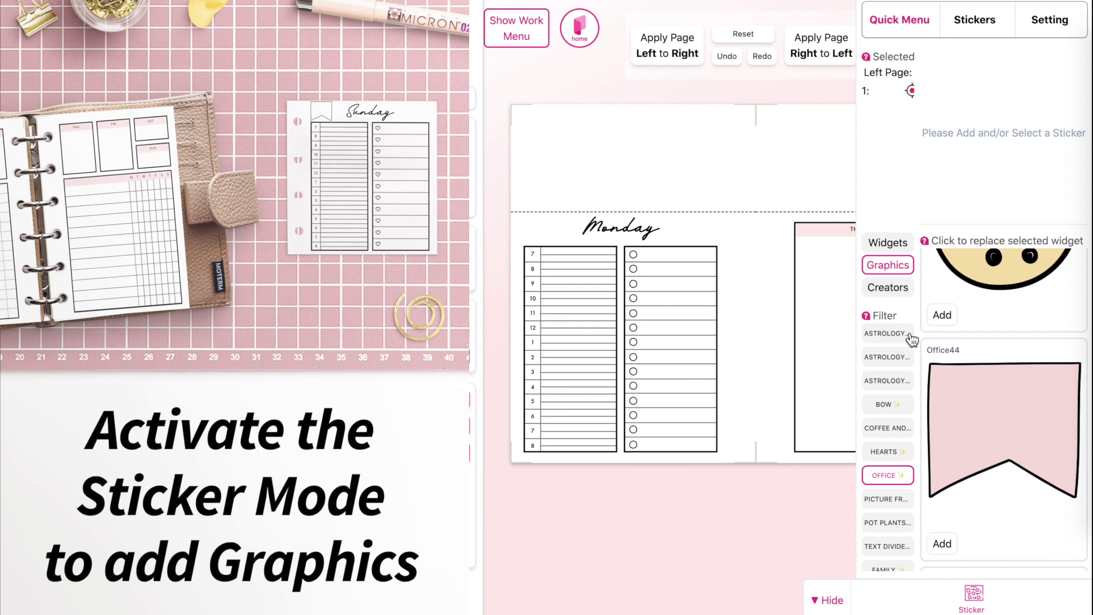
click(1013, 425)
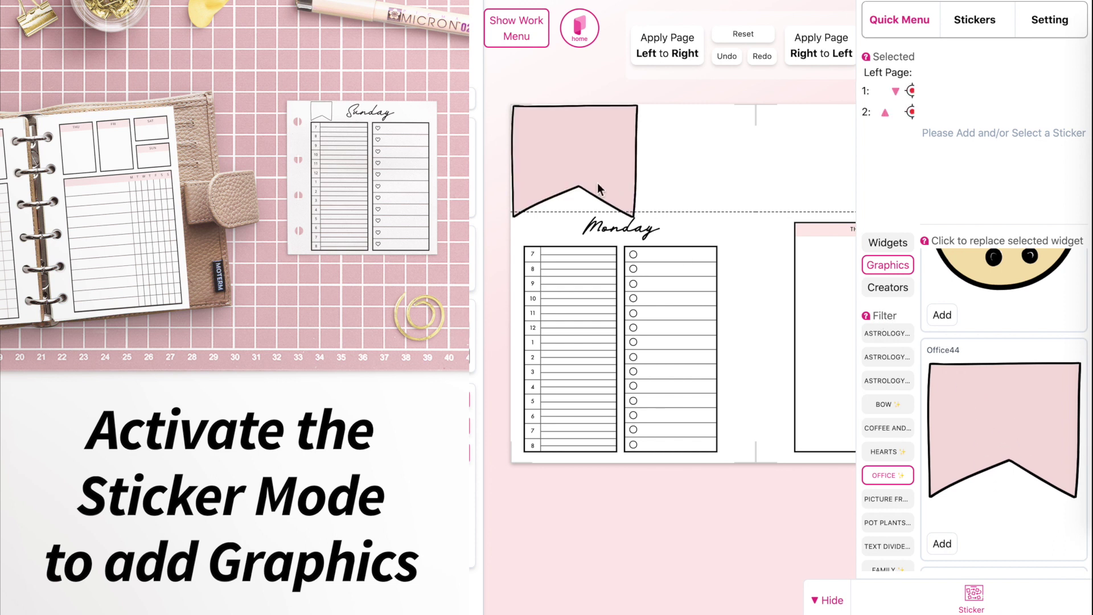
drag(568, 153, 561, 254)
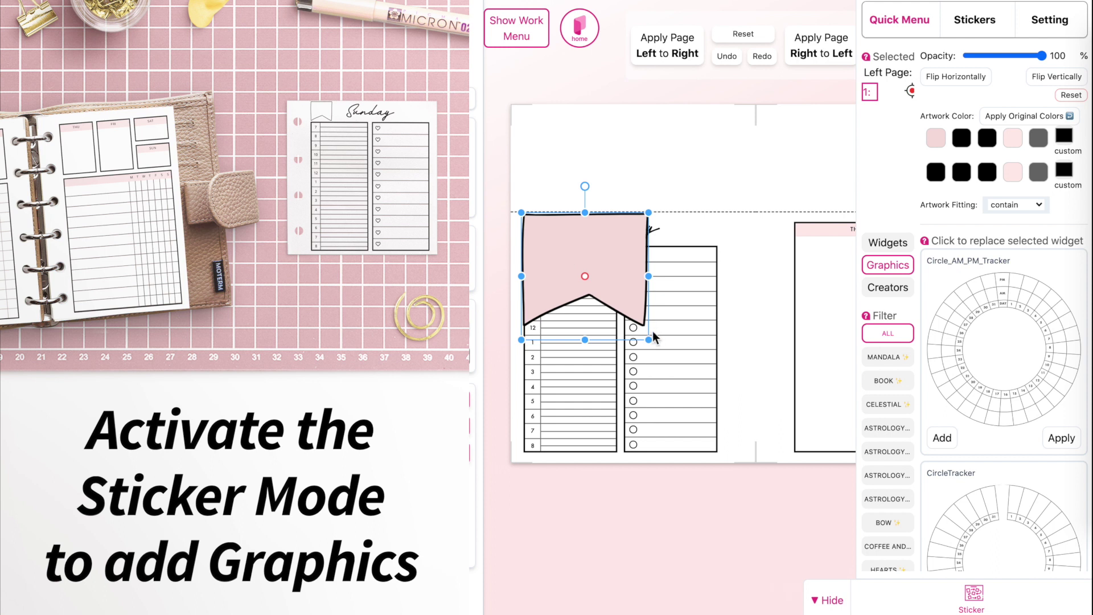
Shrink the banner beside the Monday title and give it a white 255,255,255 custom colour
drag(652, 342, 543, 247)
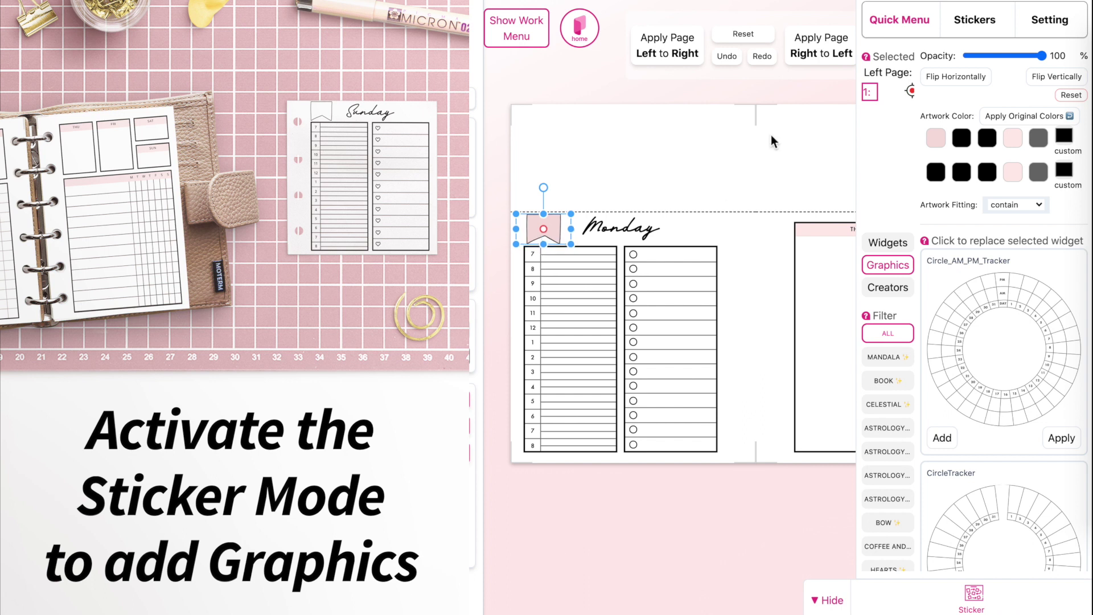
click(1066, 137)
drag(955, 200, 887, 100)
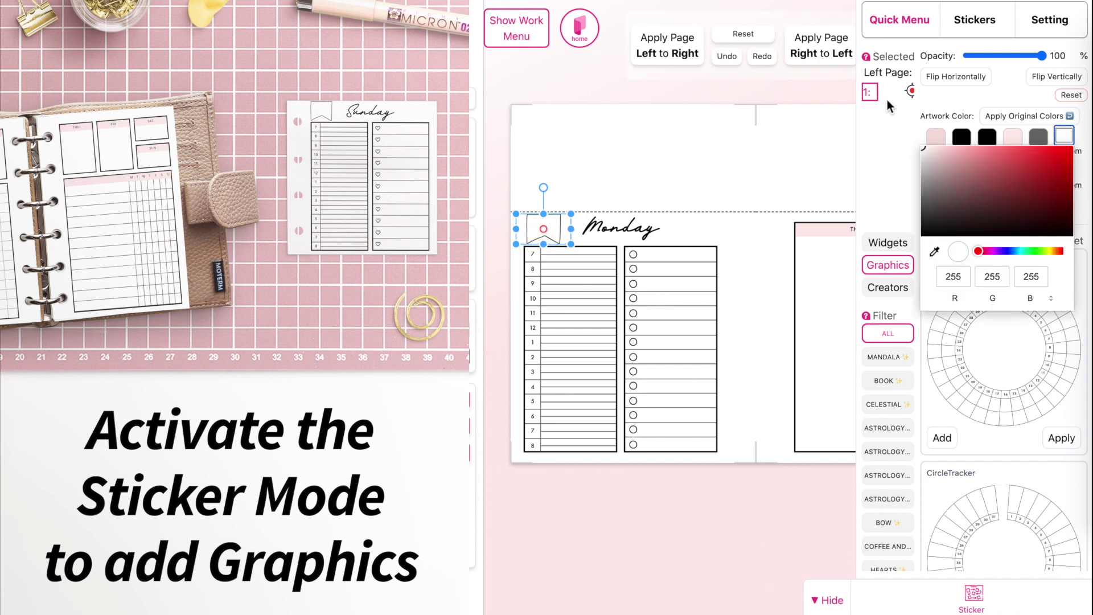
click(610, 191)
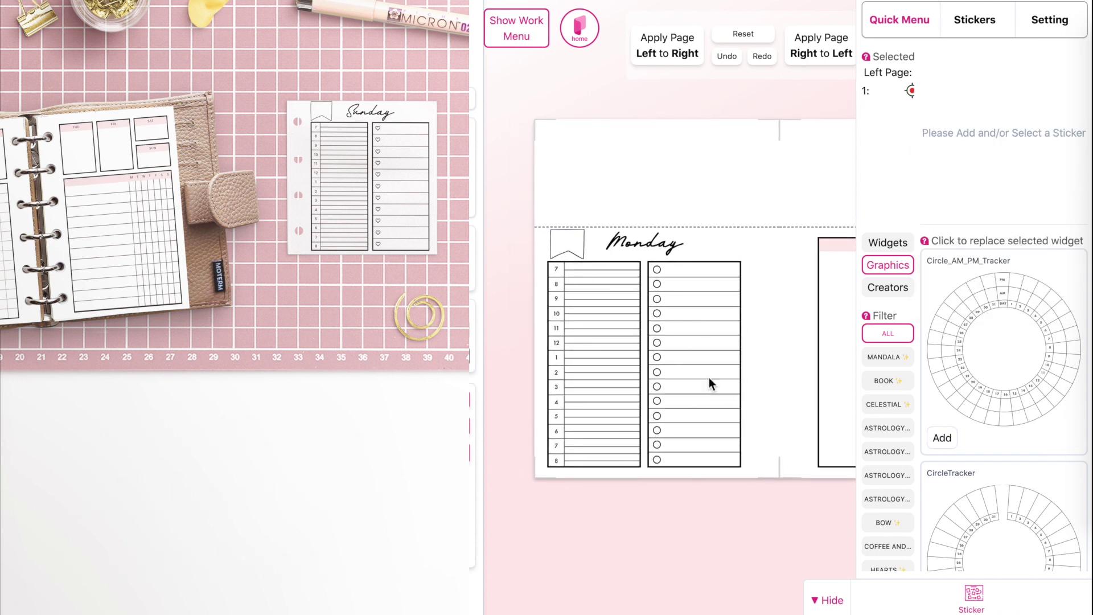
Apply the left Monday page to the right page and nudge the copied bookmark slightly right
scroll(676, 298, right, 5)
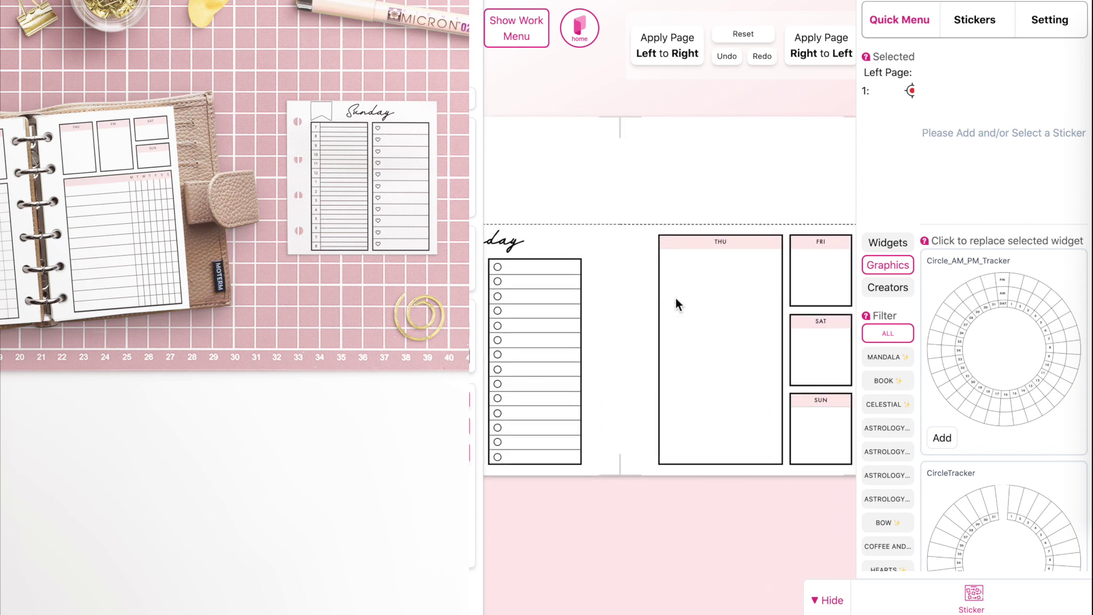
click(660, 64)
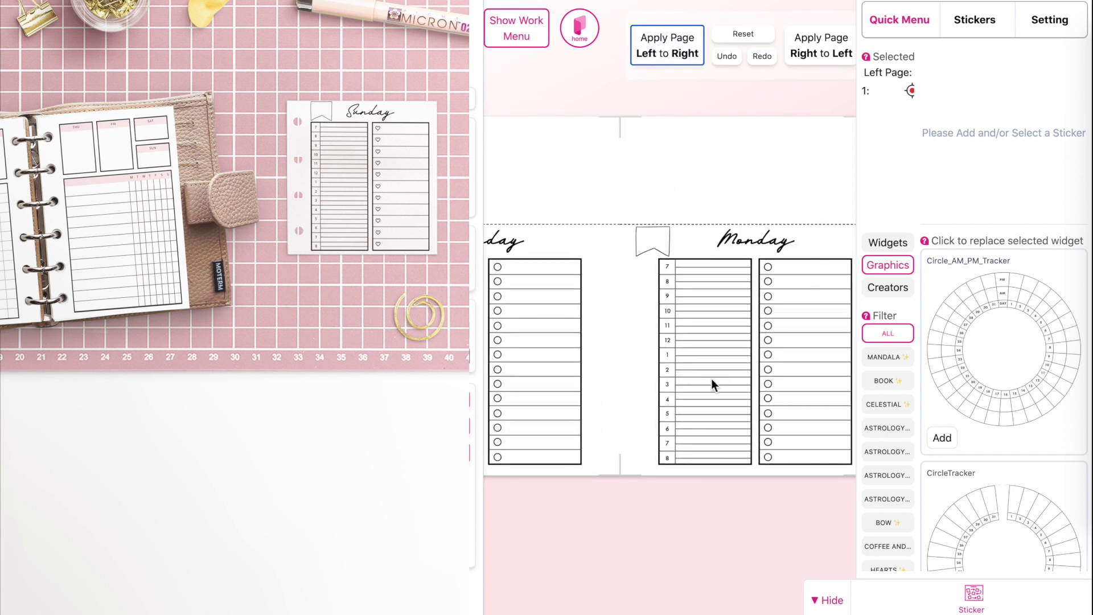
click(824, 600)
click(941, 59)
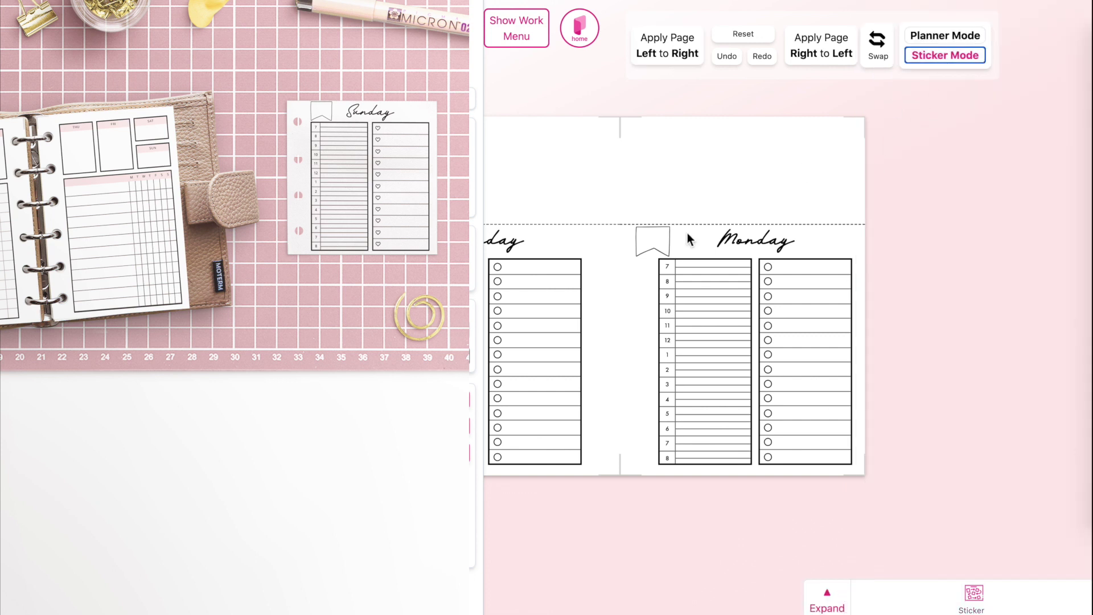
drag(660, 241, 678, 239)
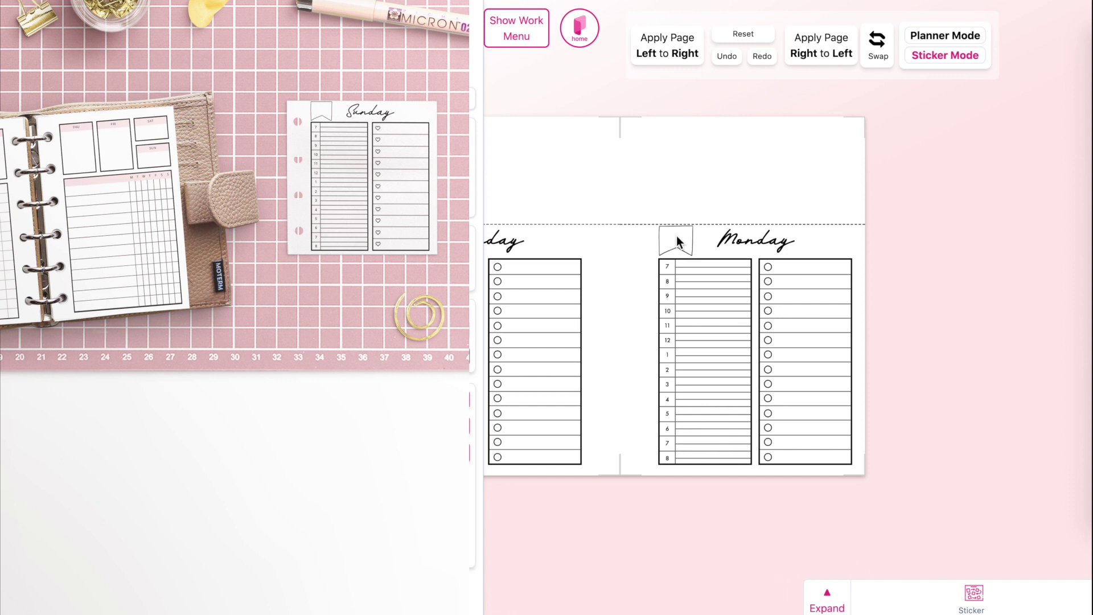
click(727, 544)
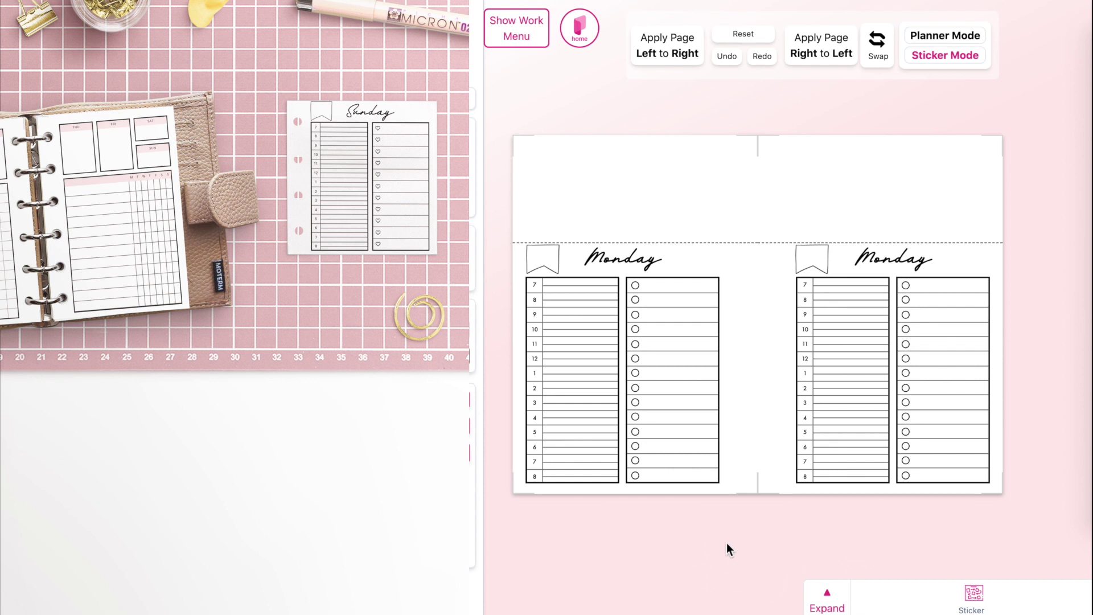
Add copies of the current spread in the Workspace to batch four pocket spreads
click(519, 35)
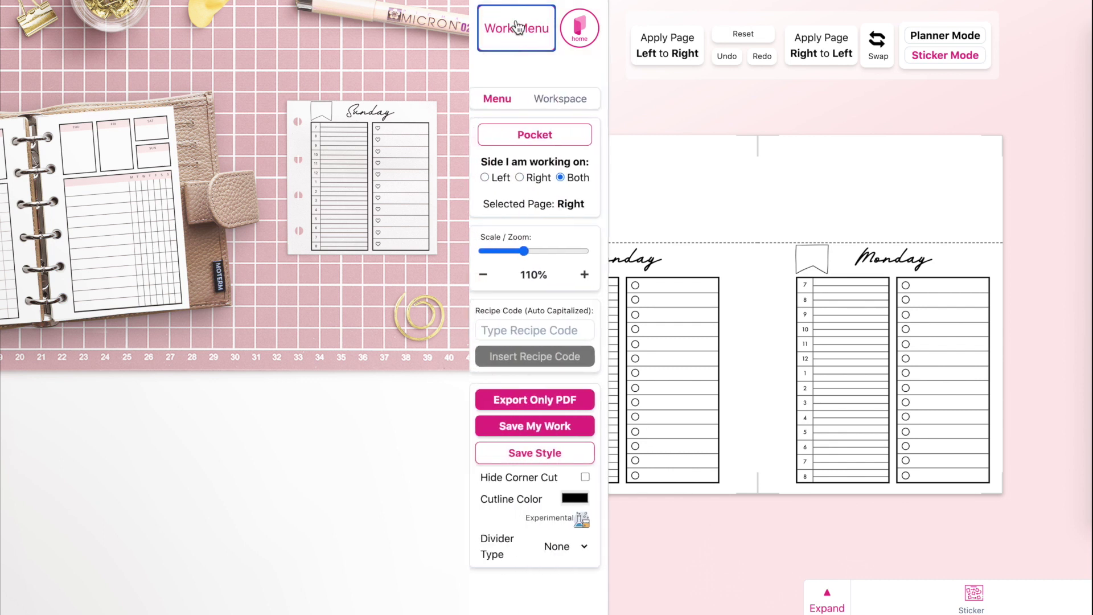
click(566, 100)
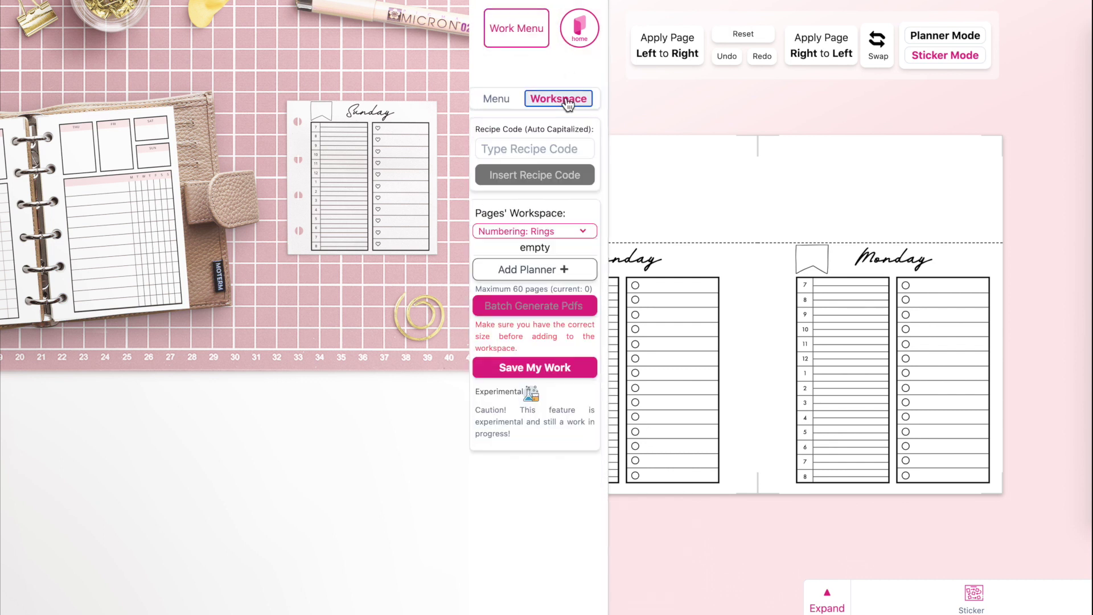
click(541, 279)
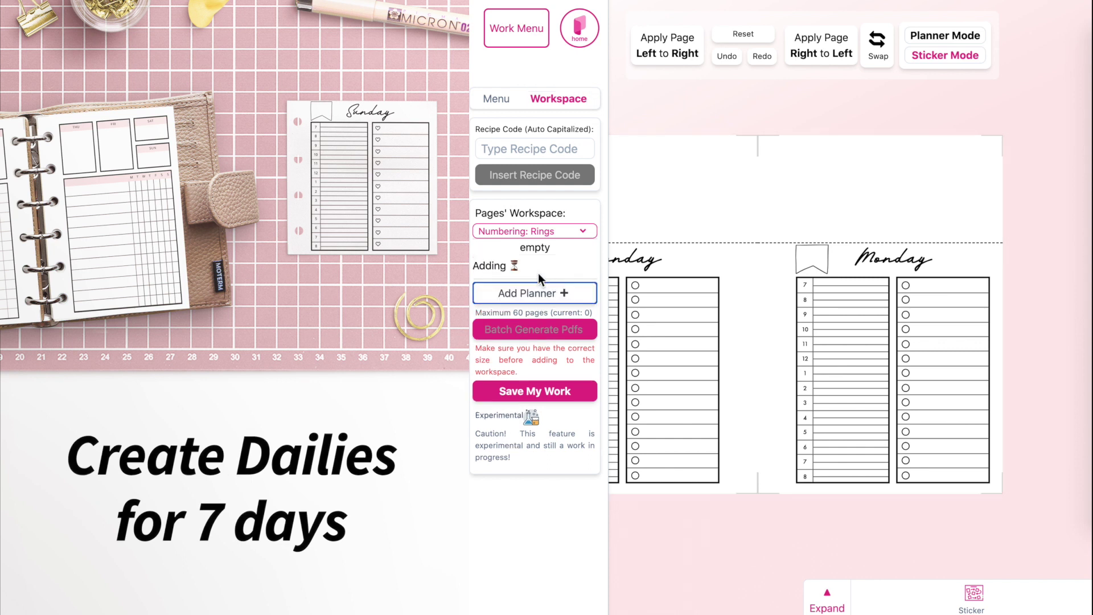
click(523, 304)
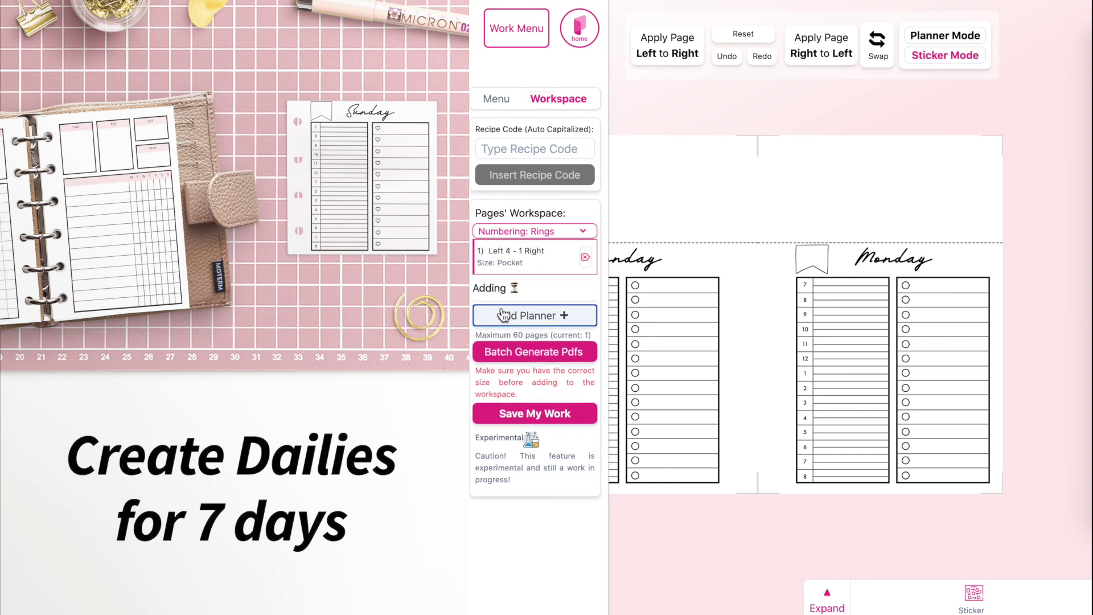
click(521, 357)
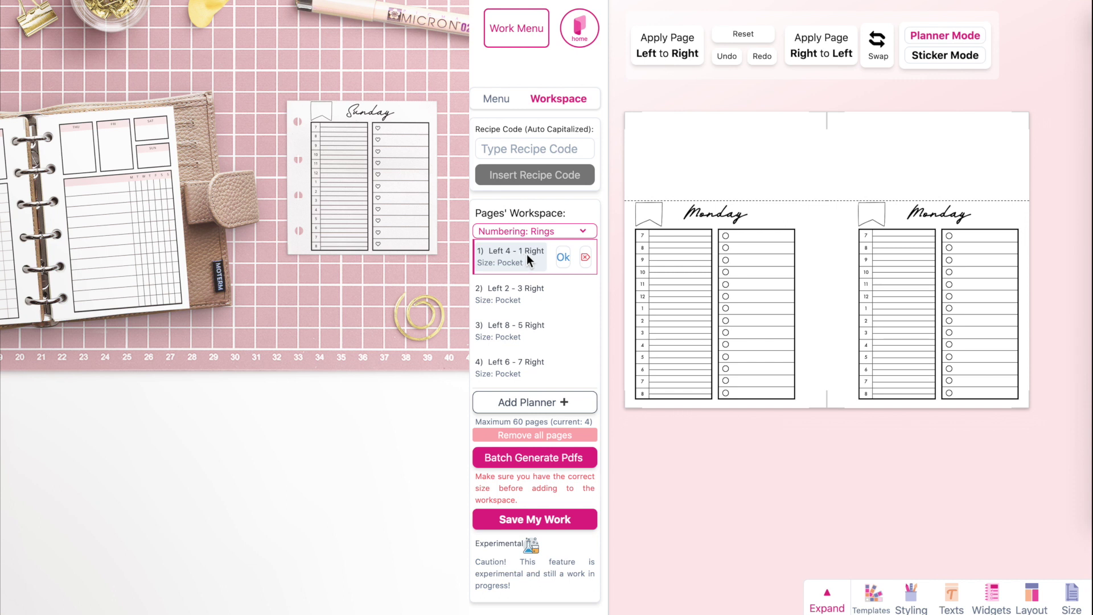
Open the second spread, Left 2 - 3 Right, and retitle its left page Tuesday
click(517, 291)
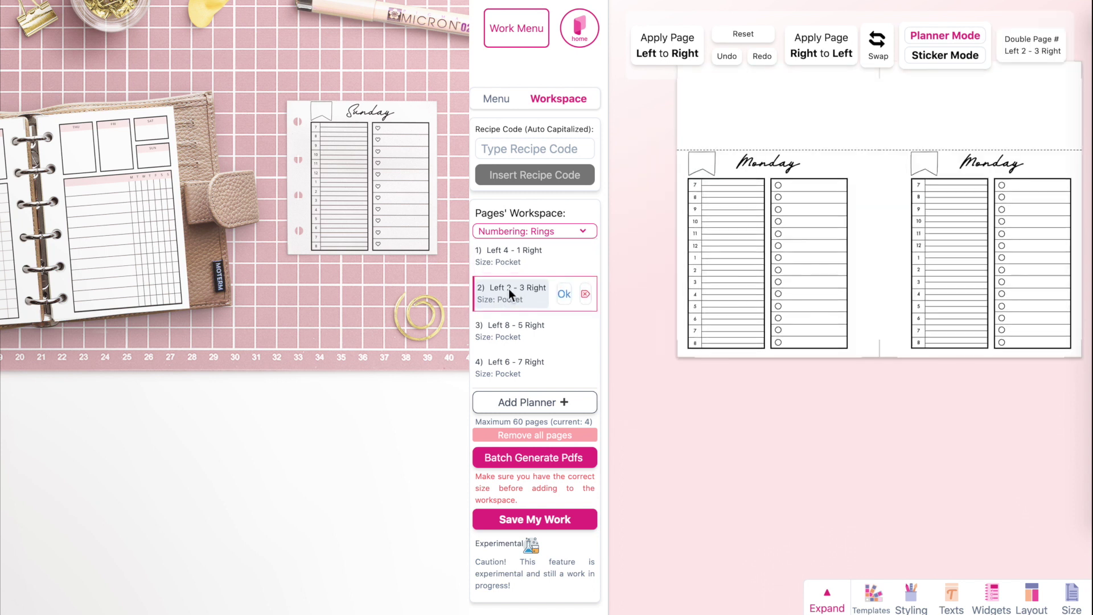
click(771, 168)
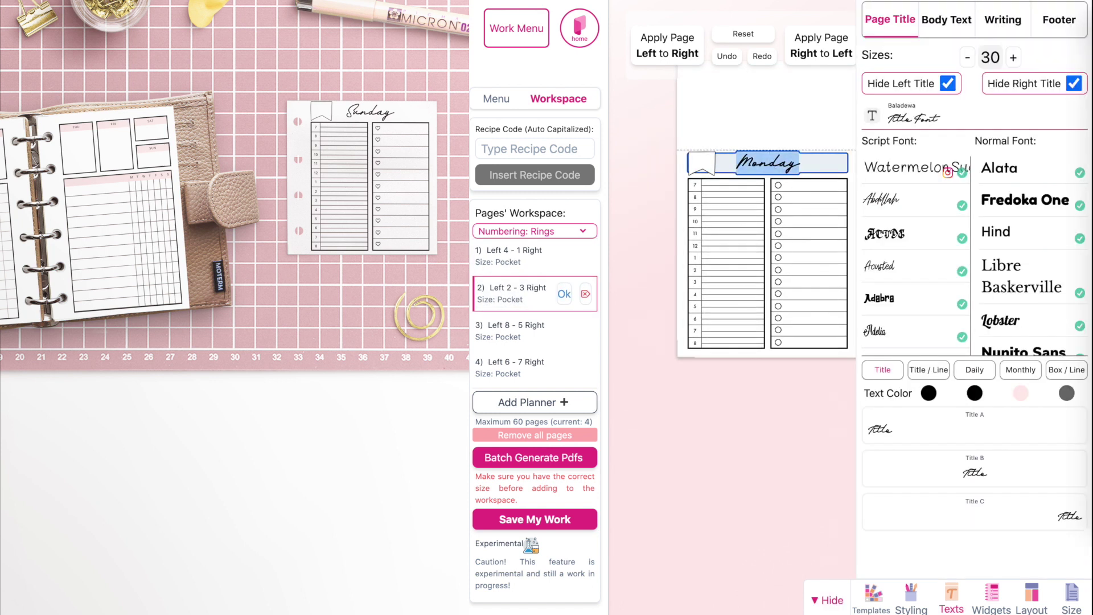
text(Tuesday)
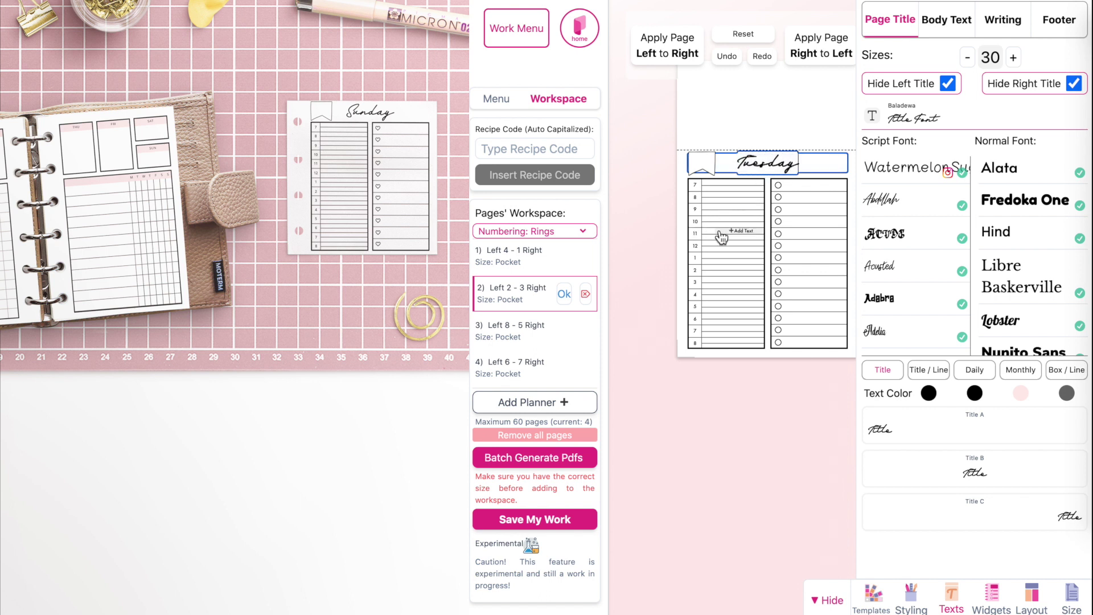
Rename the copied daily pages Wednesday and Thursday
scroll(718, 229, right, 5)
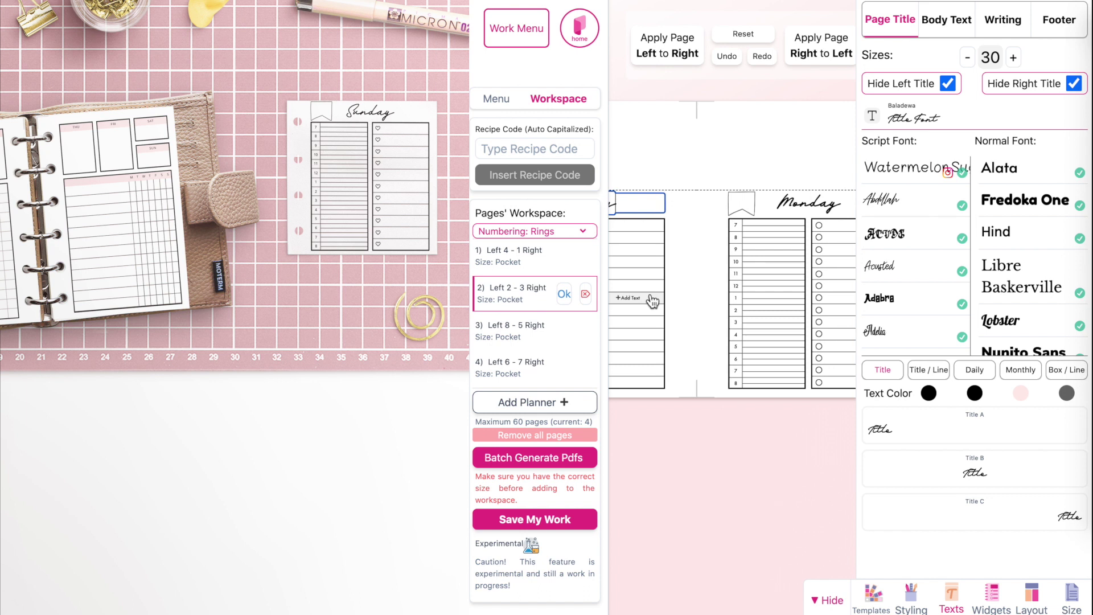
scroll(653, 302, right, 2)
double_click(733, 192)
text(We)
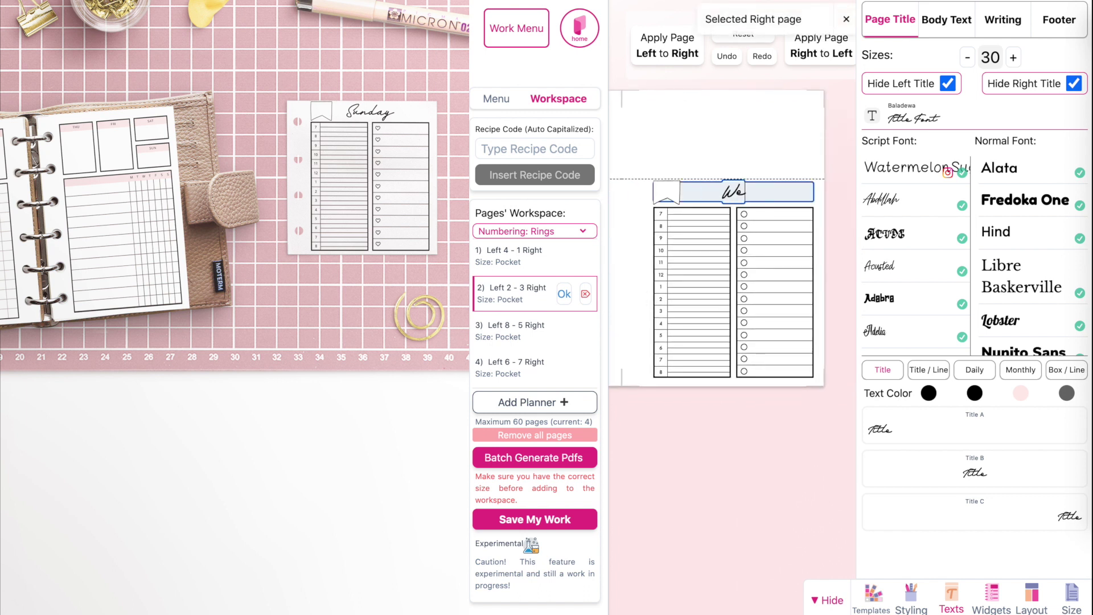
text(dnesday)
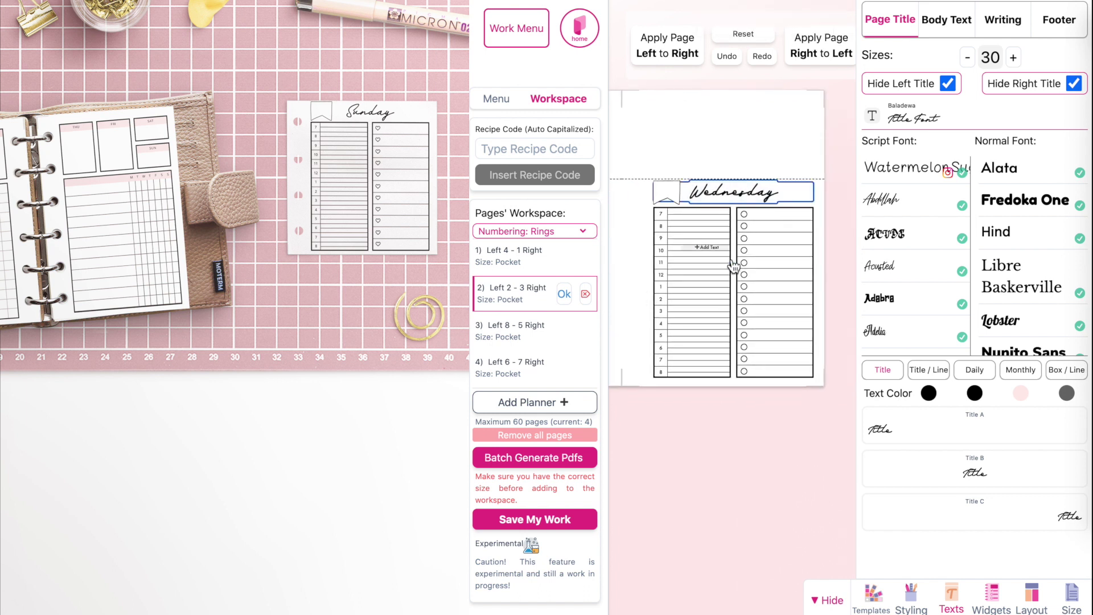
scroll(734, 254, left, 3)
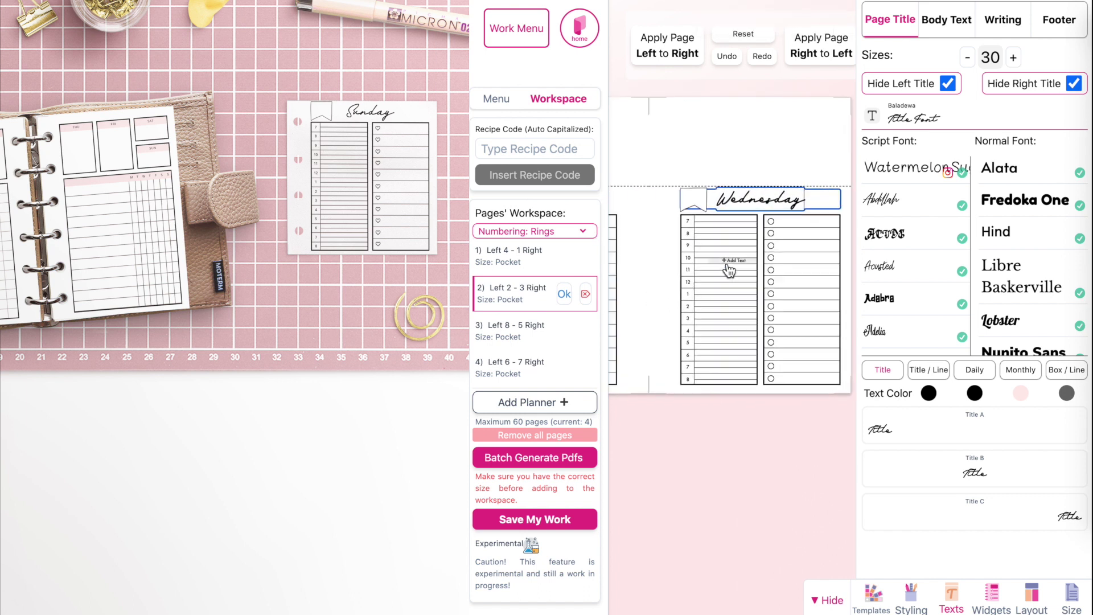
click(501, 250)
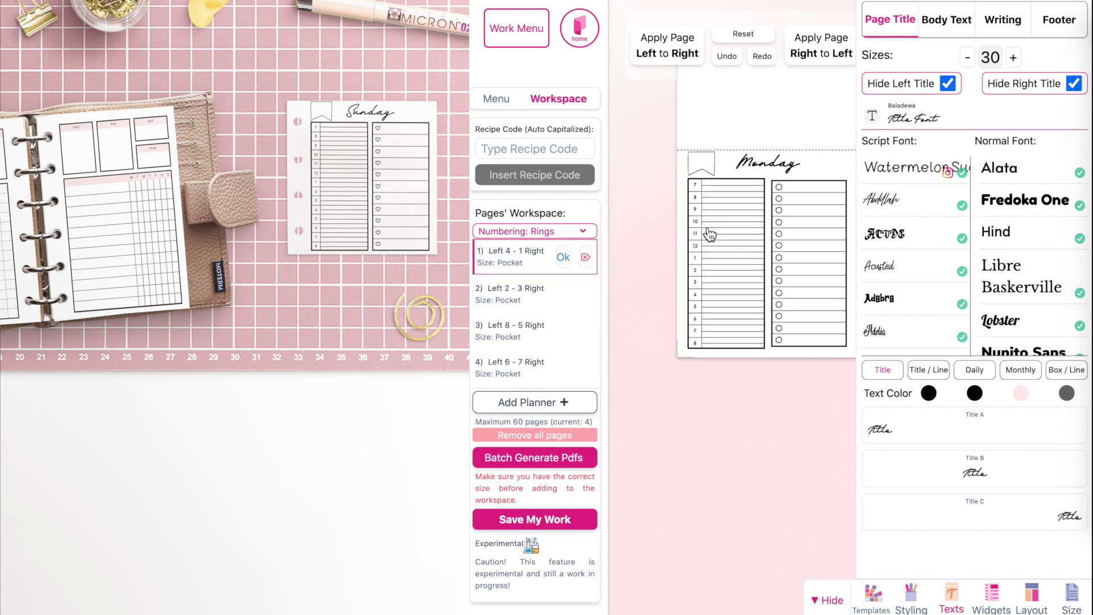
click(763, 162)
text(Thursday)
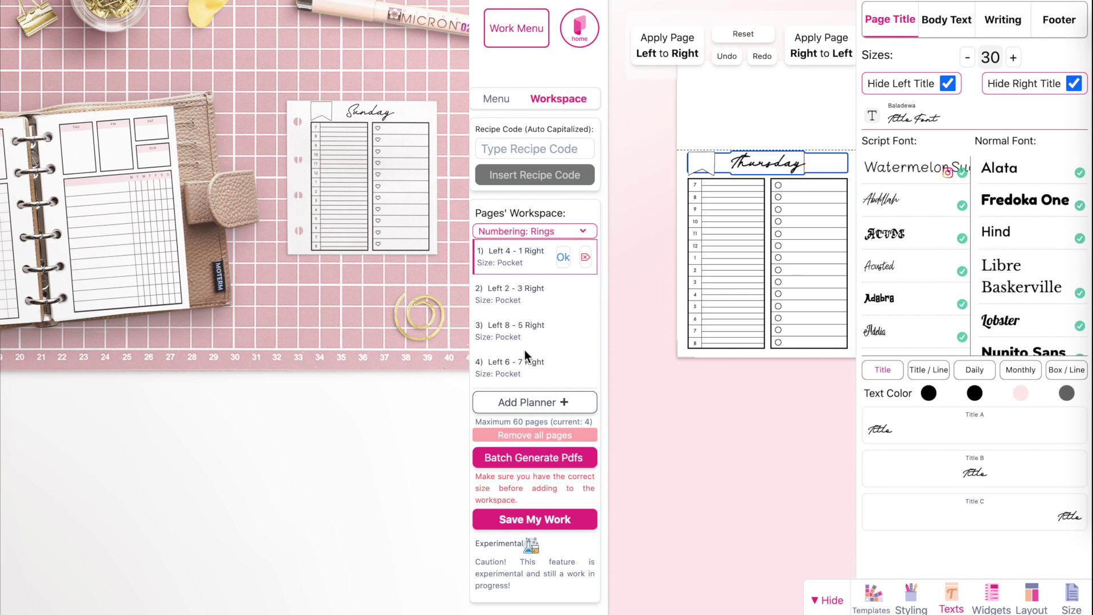
Title pages Friday, Saturday and Sunday, and retitle the third spread's left page Next Week
click(514, 332)
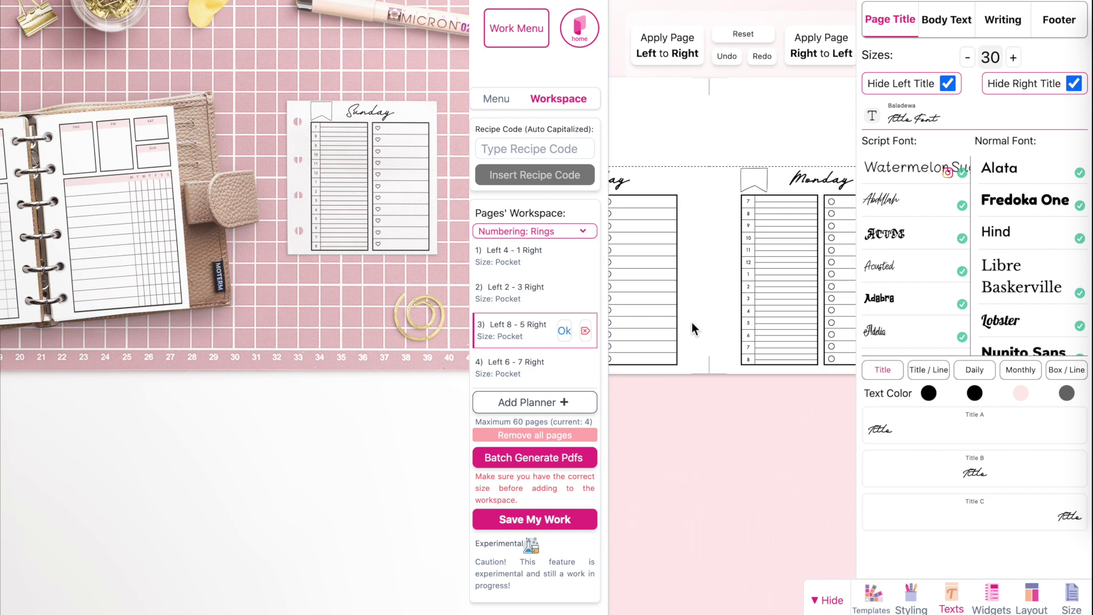
click(765, 181)
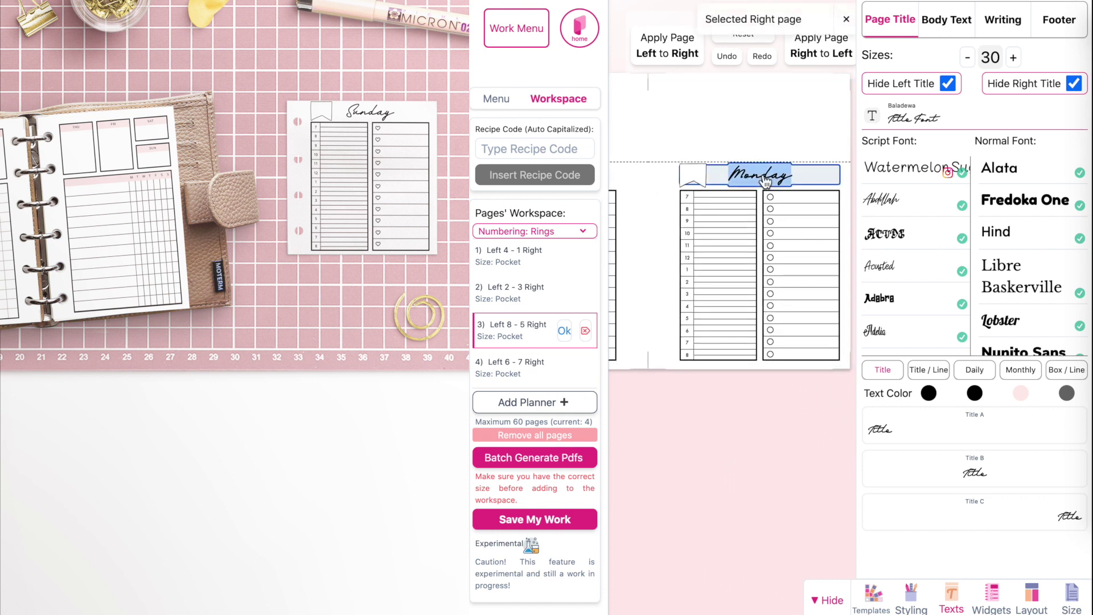
text(Friday)
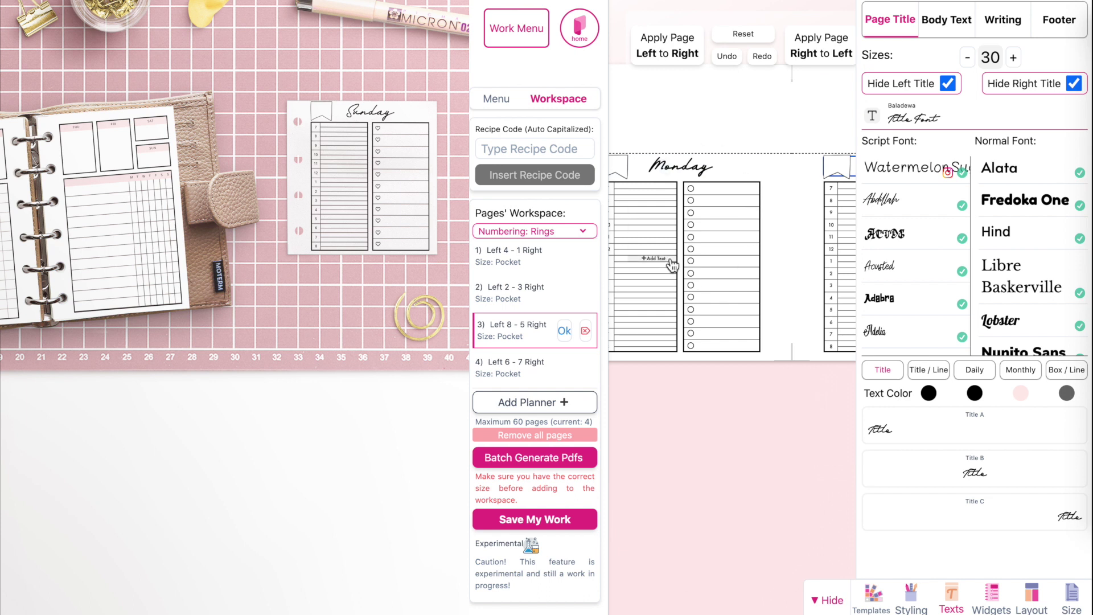
click(511, 370)
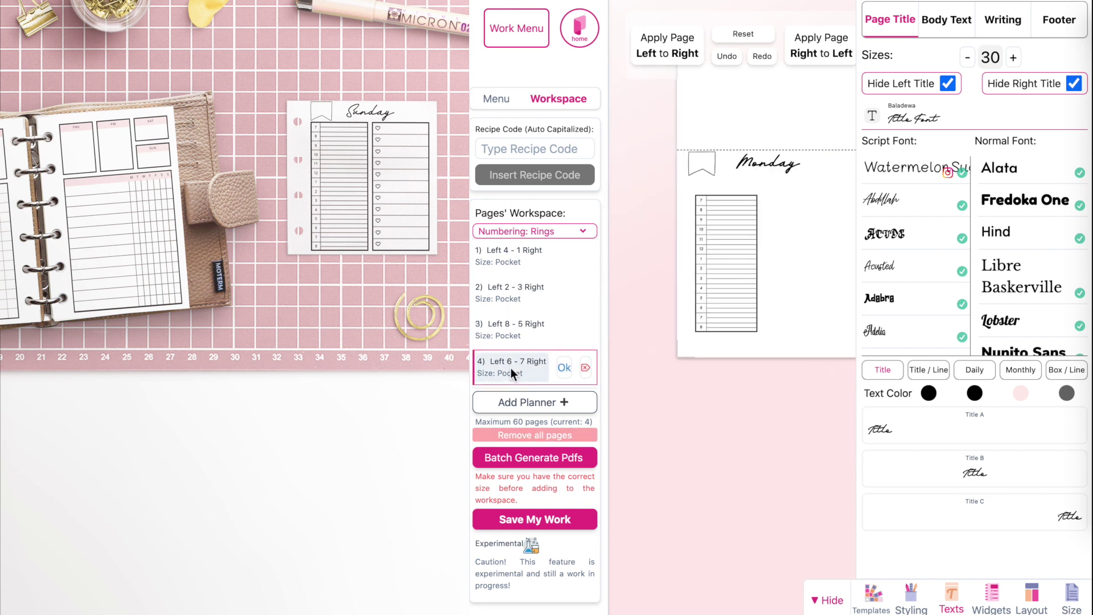
click(712, 206)
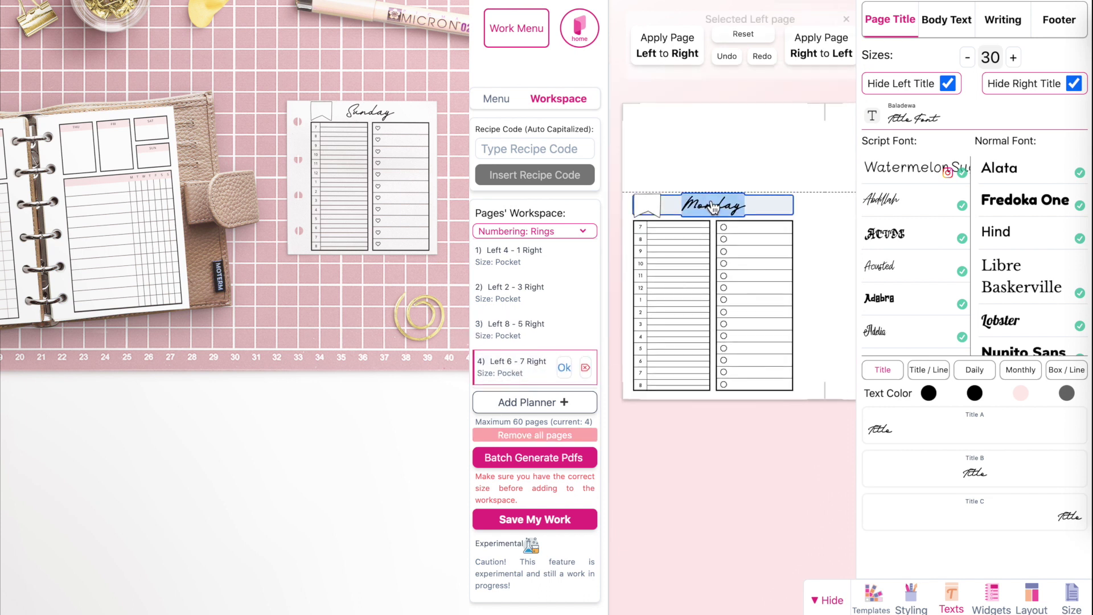
text(Saturday)
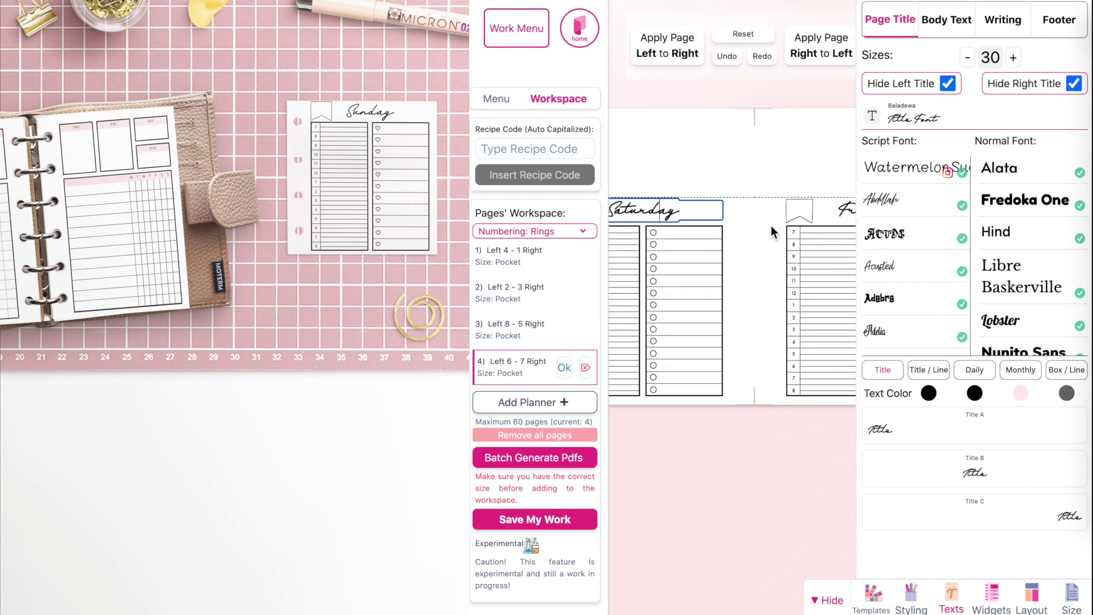
click(781, 206)
text(Sunday)
click(521, 333)
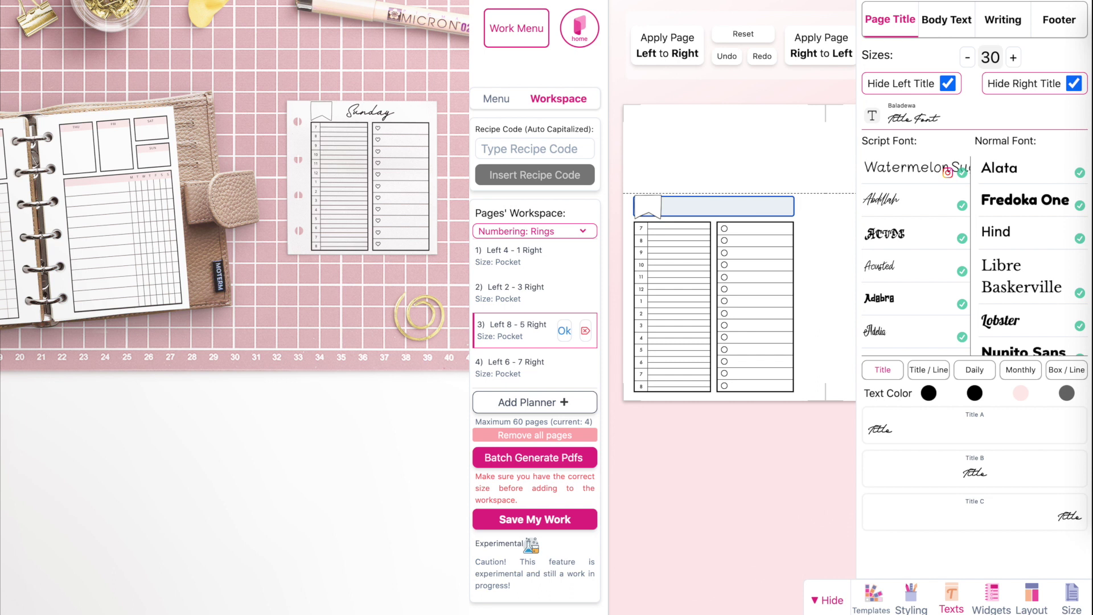
text(Next Week)
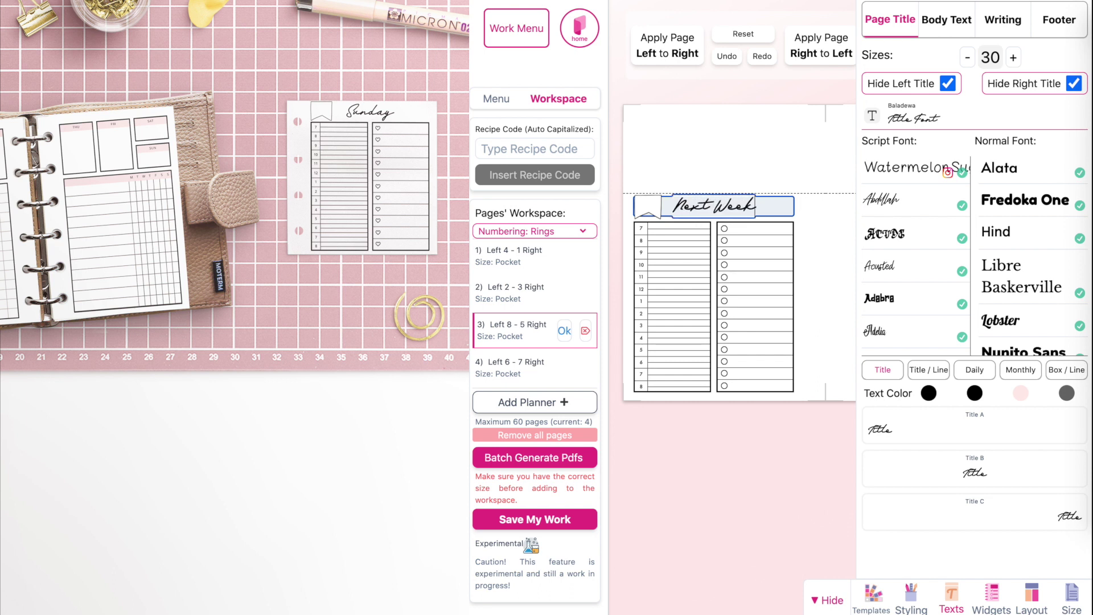
Give the Next Week page a single-box layout with the TODO To Do List widget
click(1031, 598)
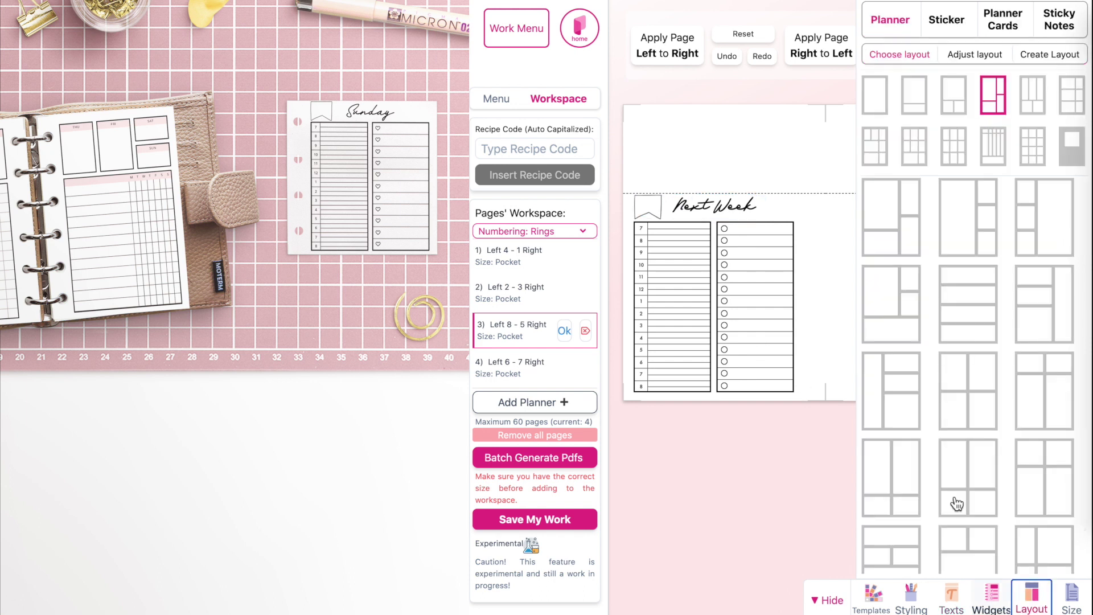
click(875, 102)
click(902, 236)
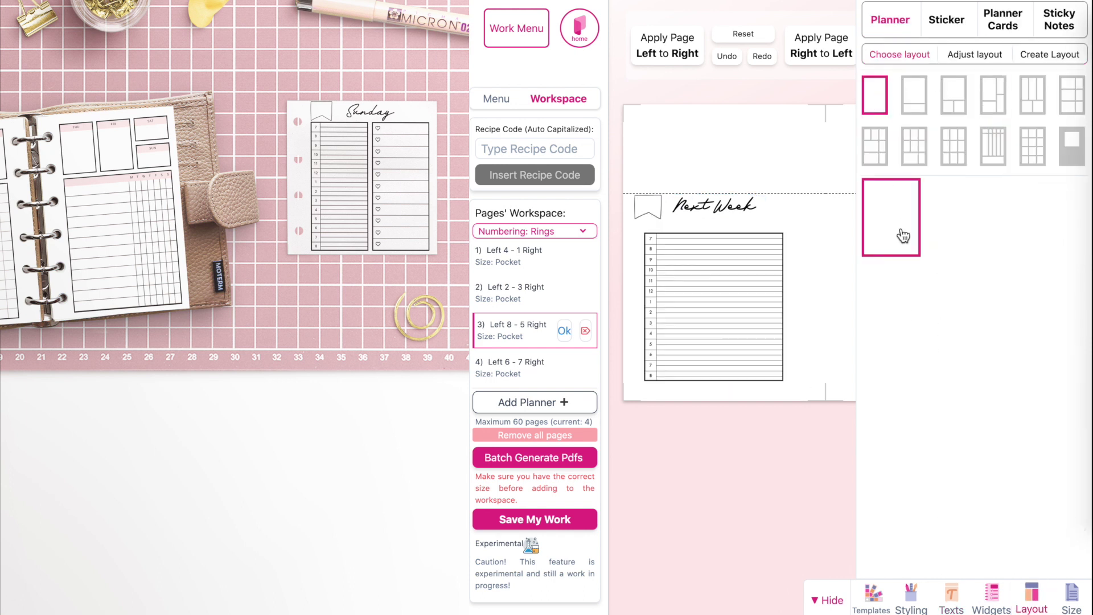
click(743, 295)
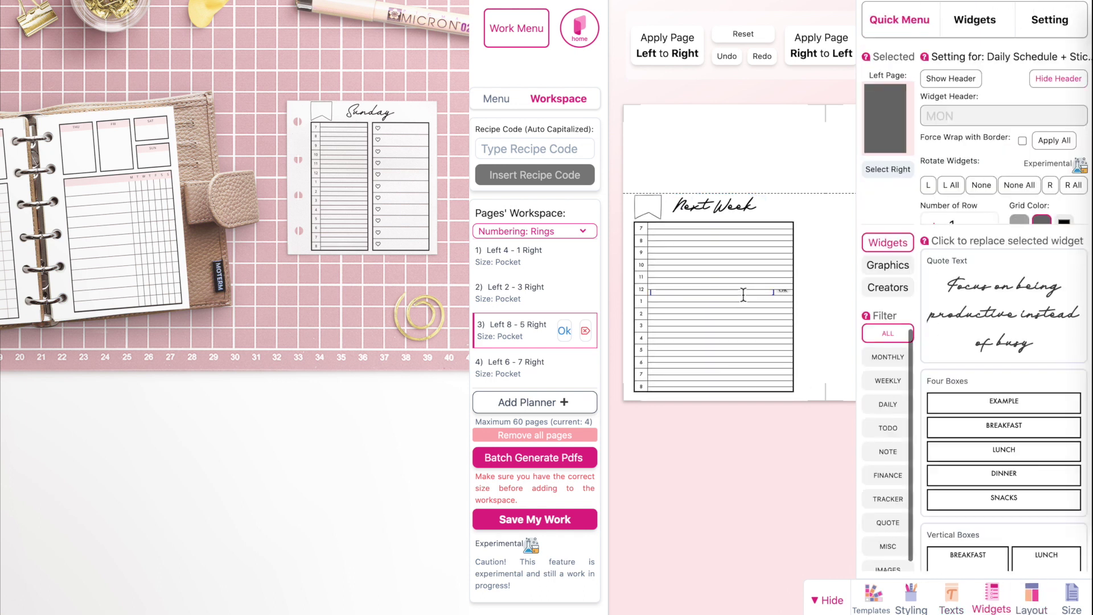
click(889, 432)
click(979, 465)
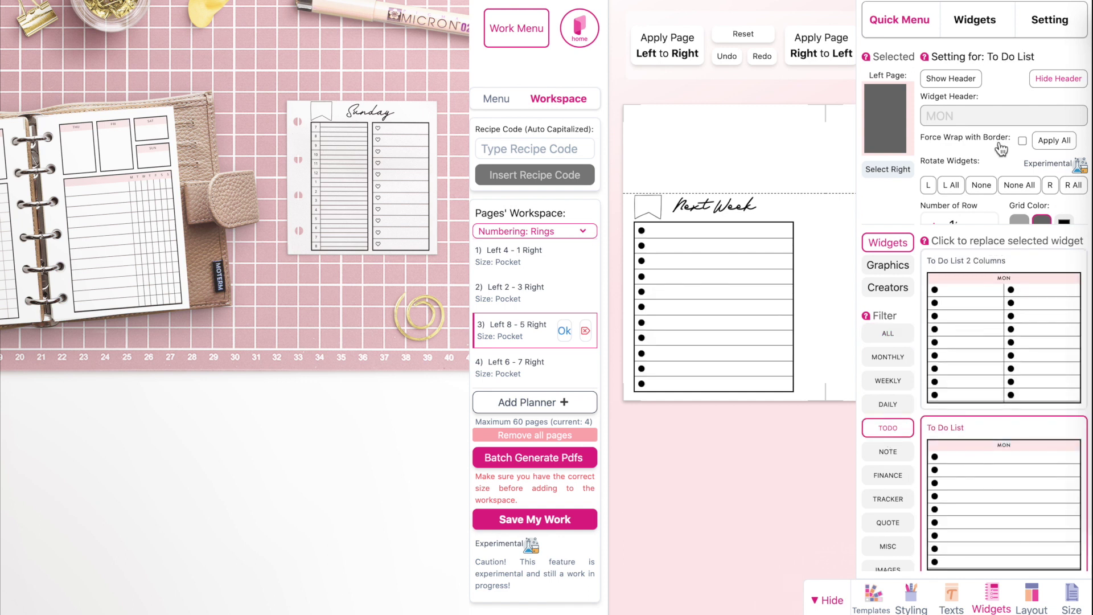
Hide the to-do list header, use hollow circle checkboxes, and set it to 9 rows
click(958, 82)
click(1058, 79)
scroll(964, 162, down, 3)
scroll(965, 156, down, 3)
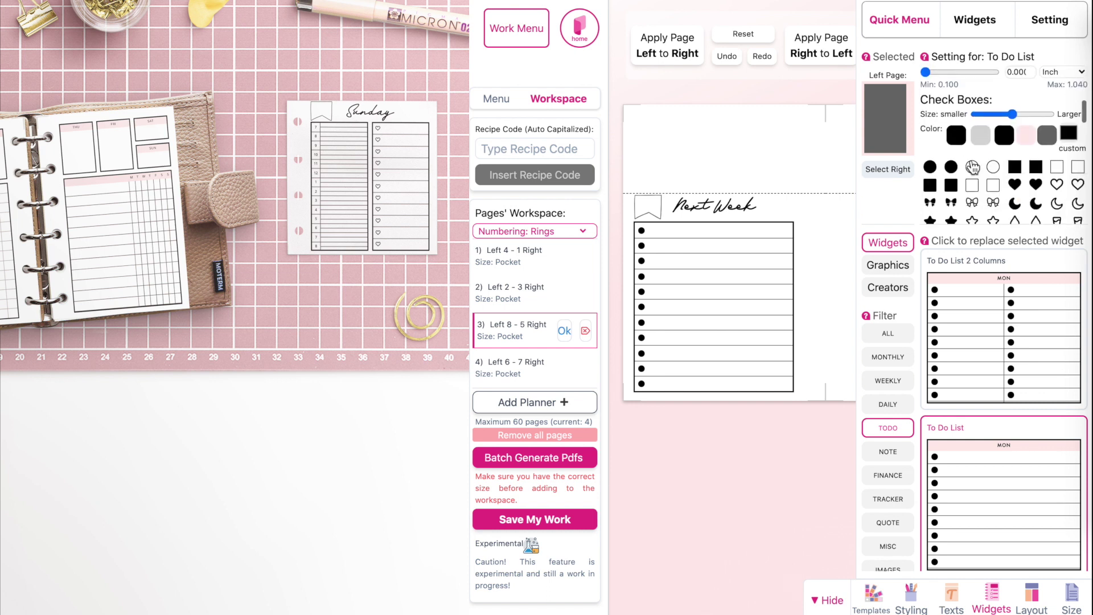
click(983, 174)
scroll(981, 174, up, 4)
scroll(982, 174, up, 1)
click(934, 117)
double_click(983, 117)
click(986, 120)
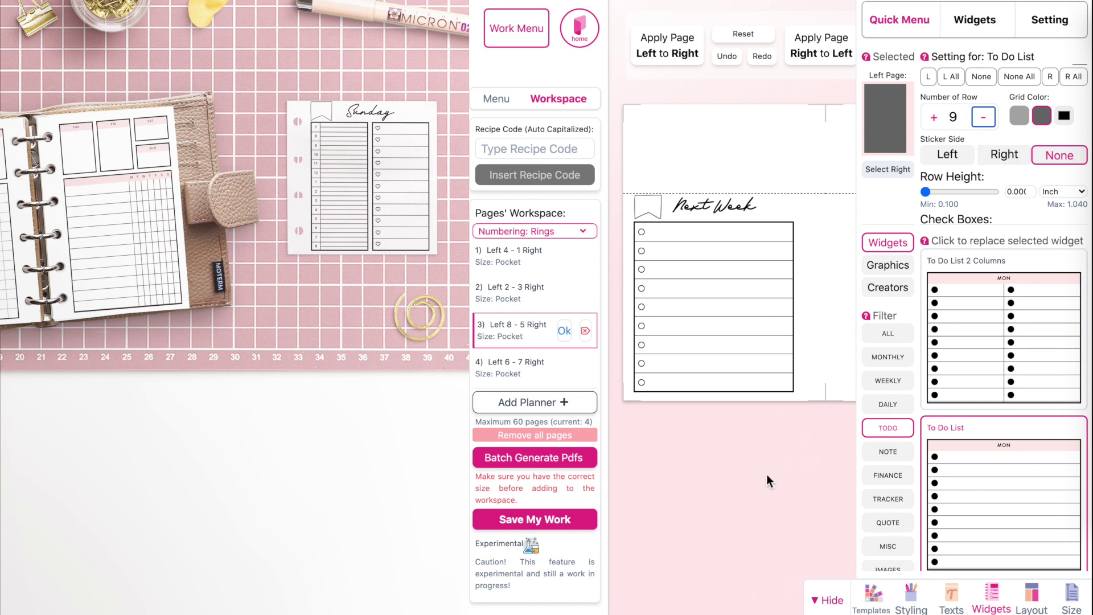
scroll(766, 474, up, 3)
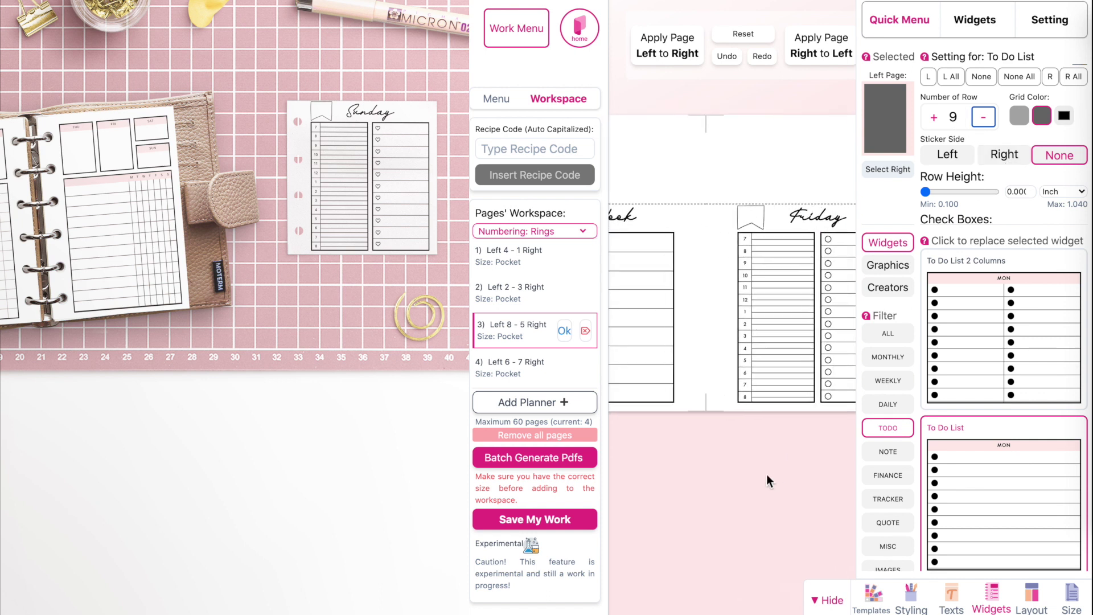
click(766, 474)
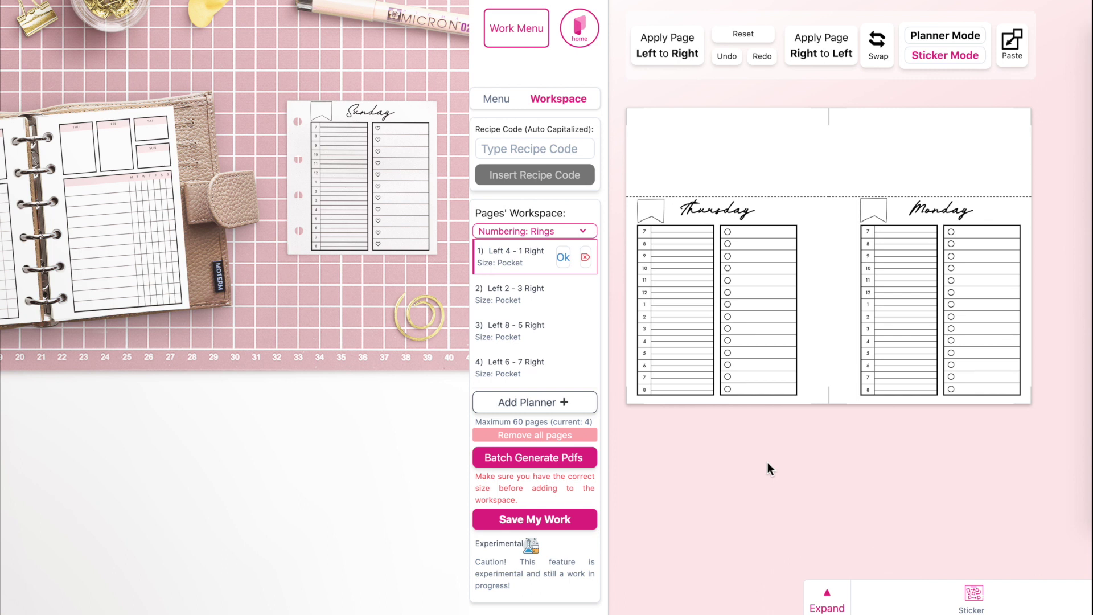
Step through workspace spreads 2, 3 and 4 to check each page's title
click(502, 296)
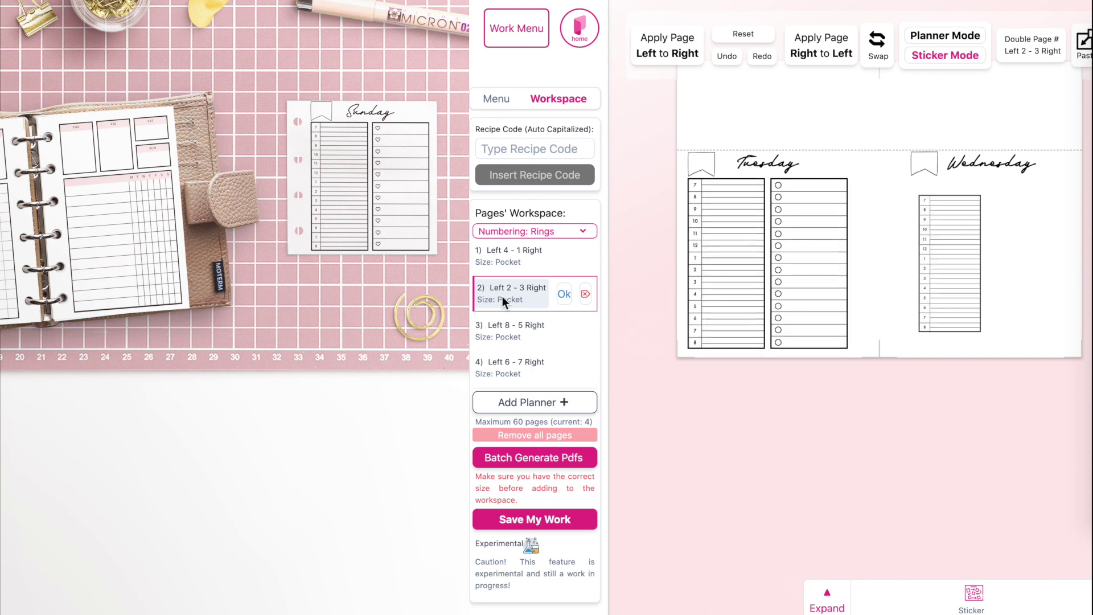
click(503, 331)
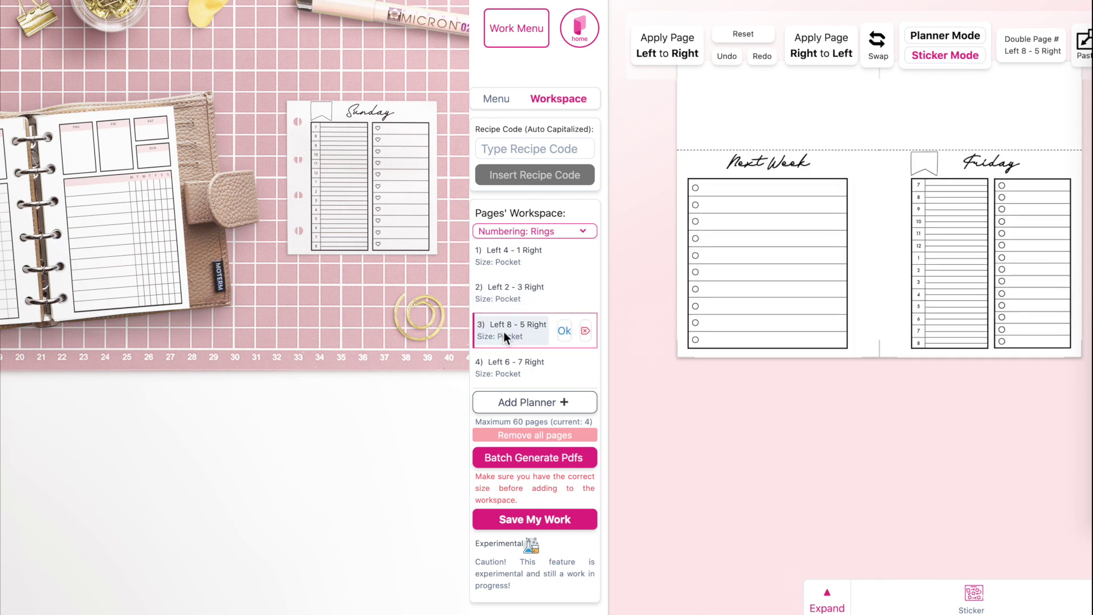
click(507, 370)
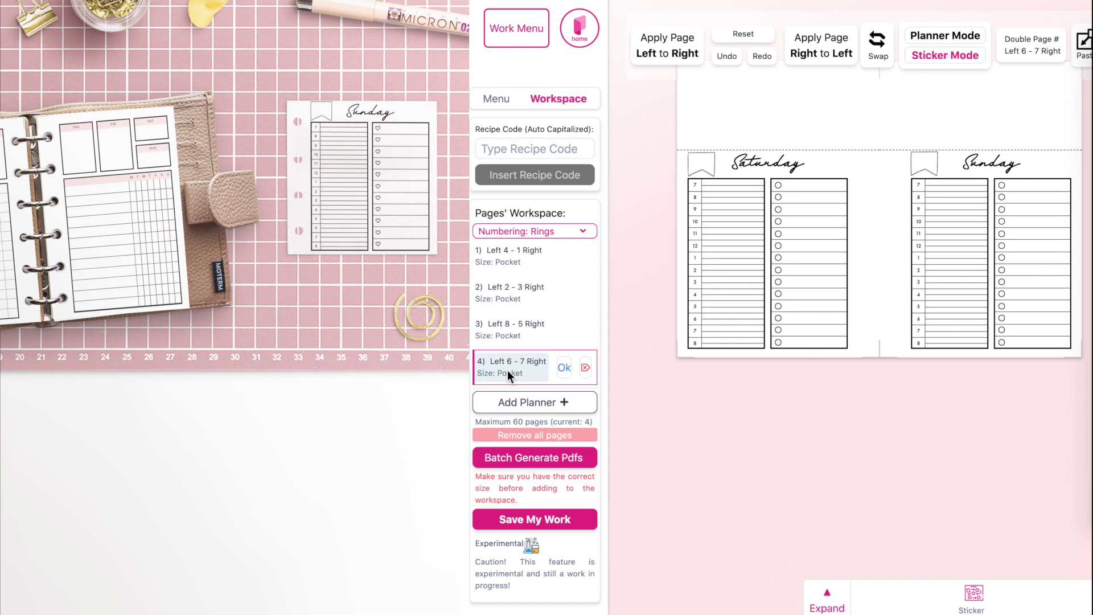
click(531, 463)
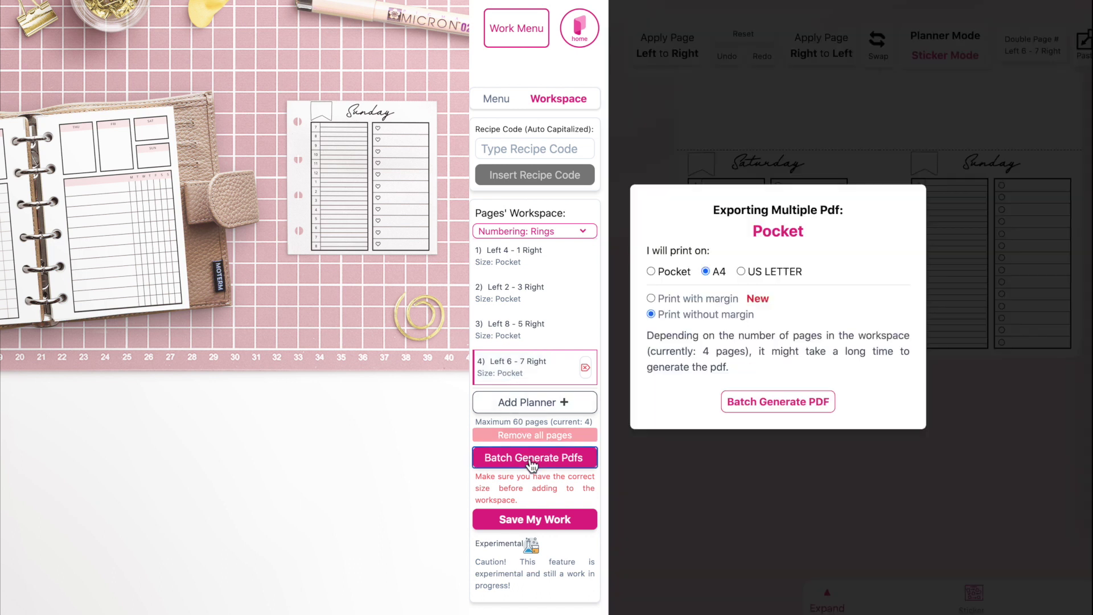
click(816, 431)
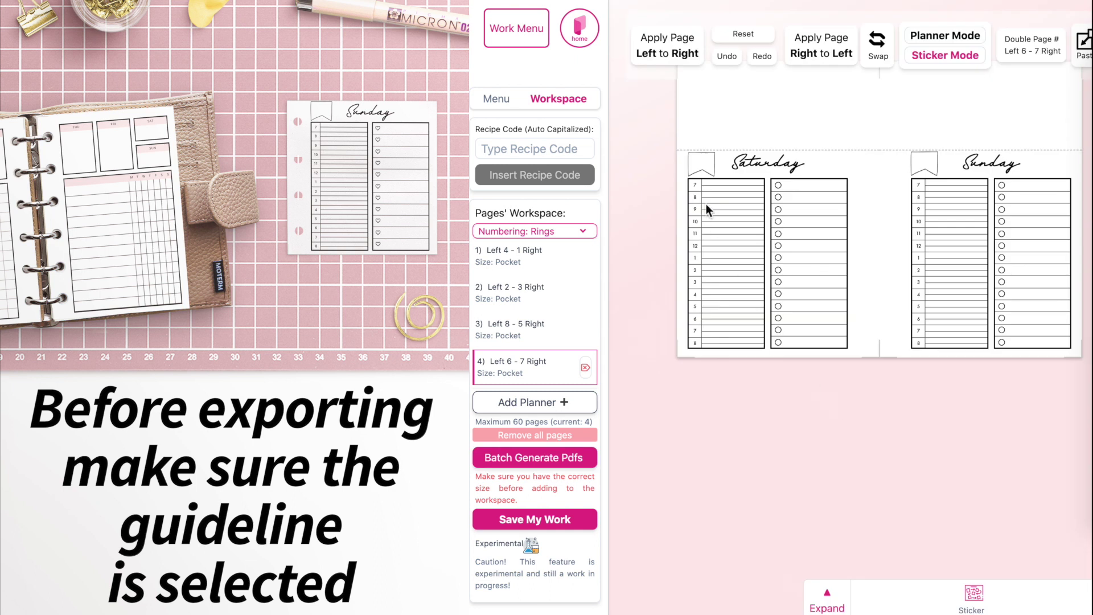